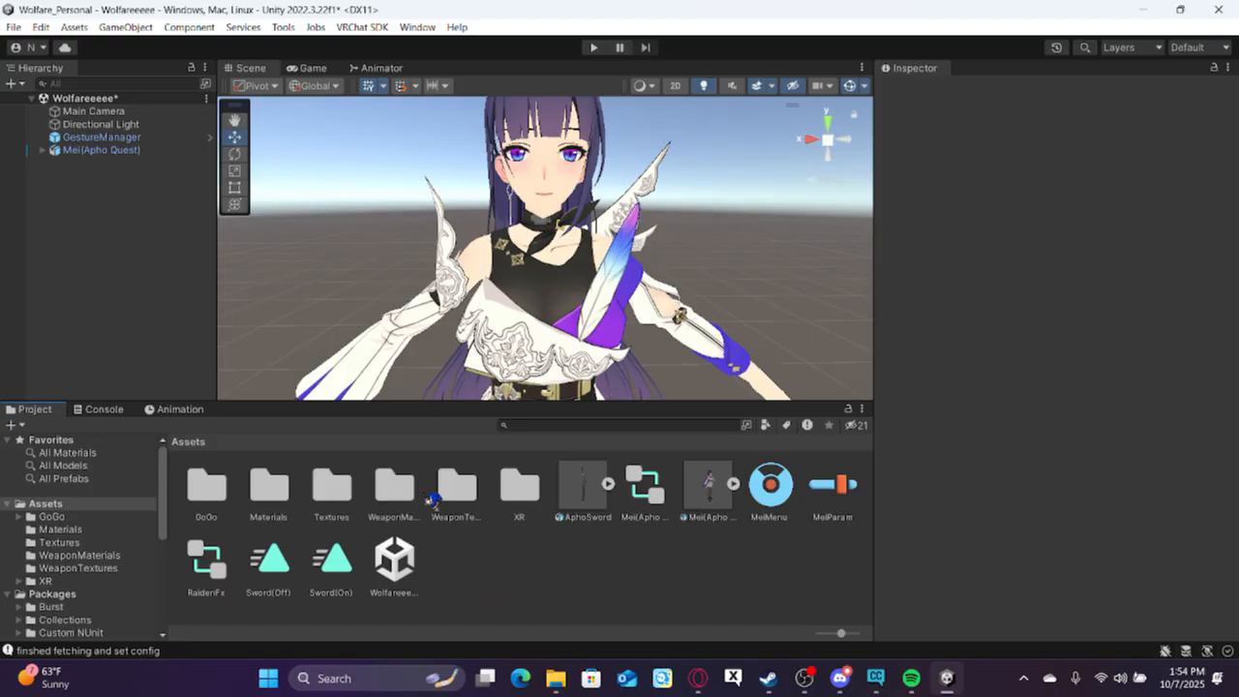
Inspect the parameter list of the MeiParam expression parameters asset.
left_click(180, 409)
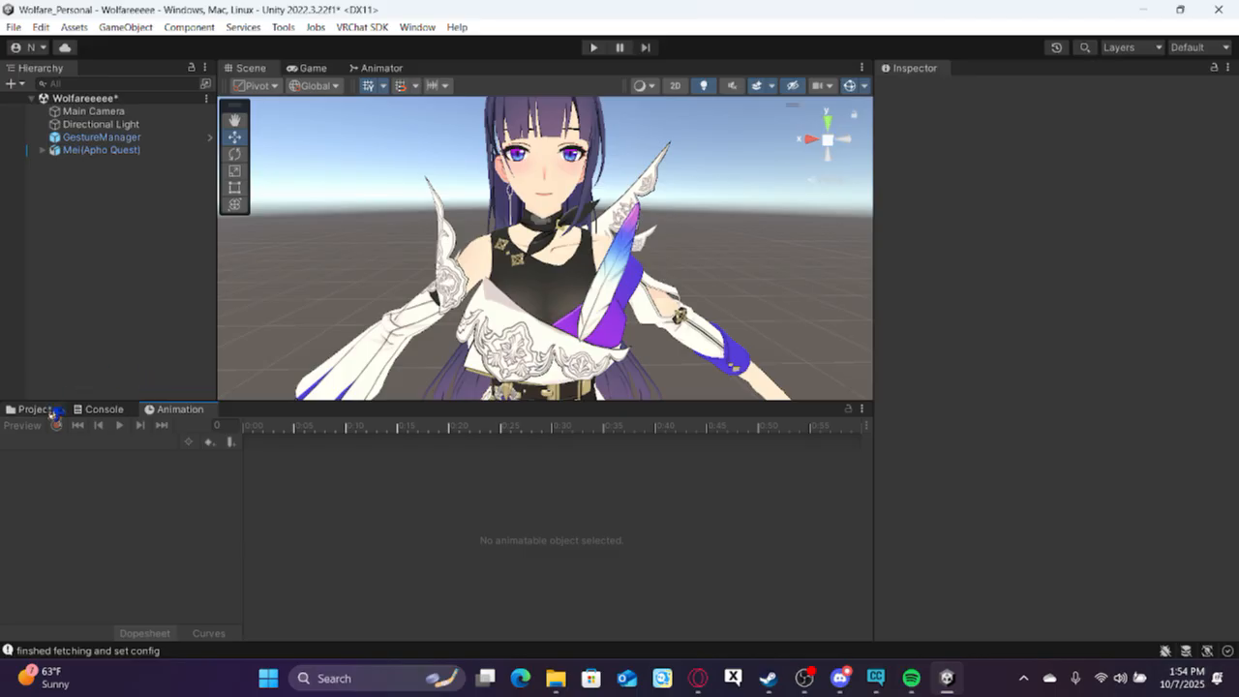
left_click(35, 409)
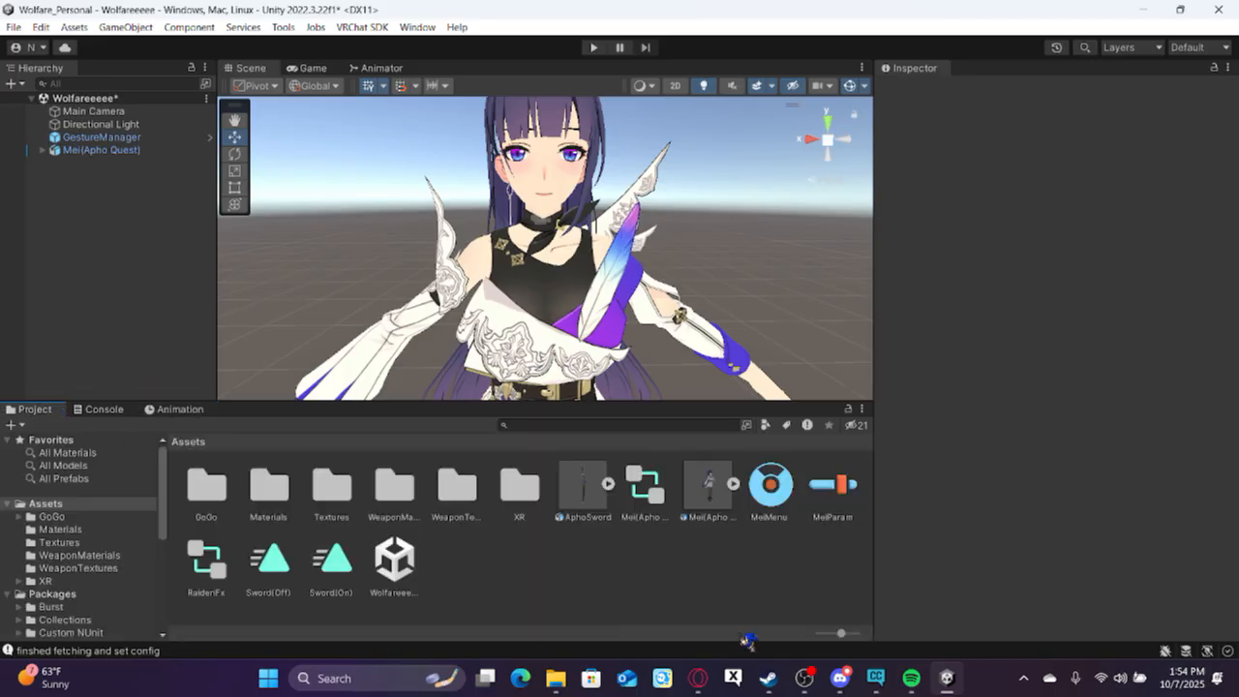
left_click(838, 513)
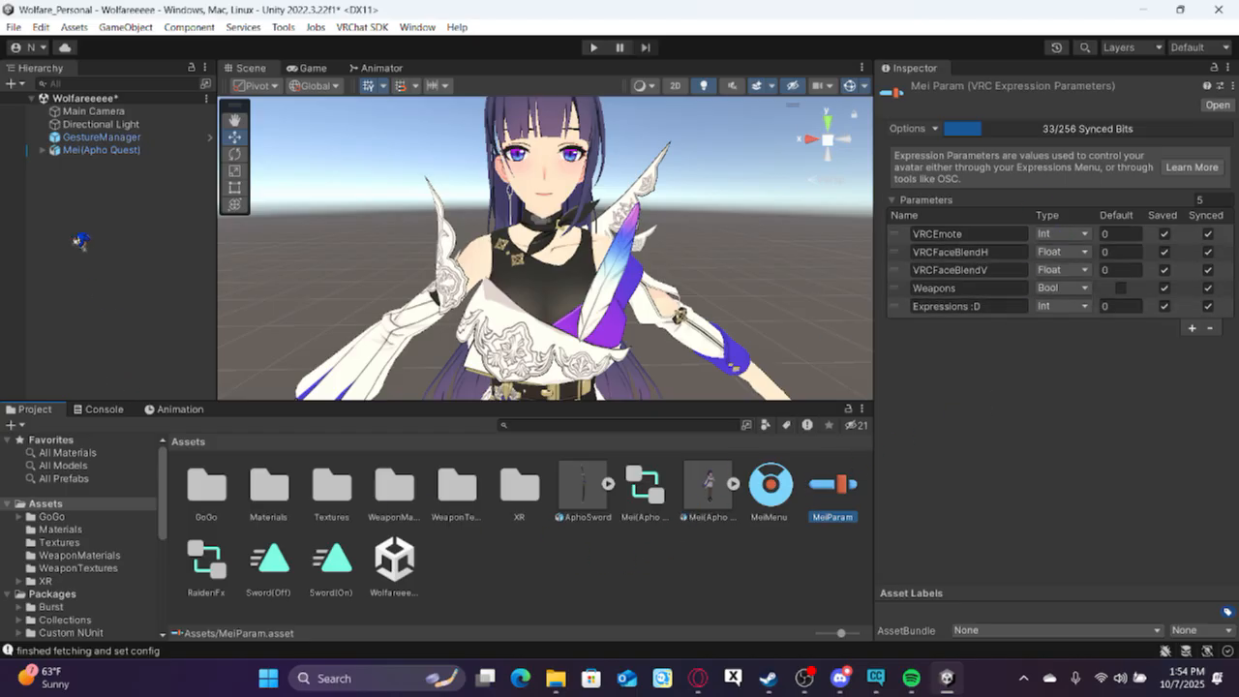
Create a new animation clip named NormalFace for the Mei(Apho Quest) avatar in the Assets folder.
left_click(97, 153)
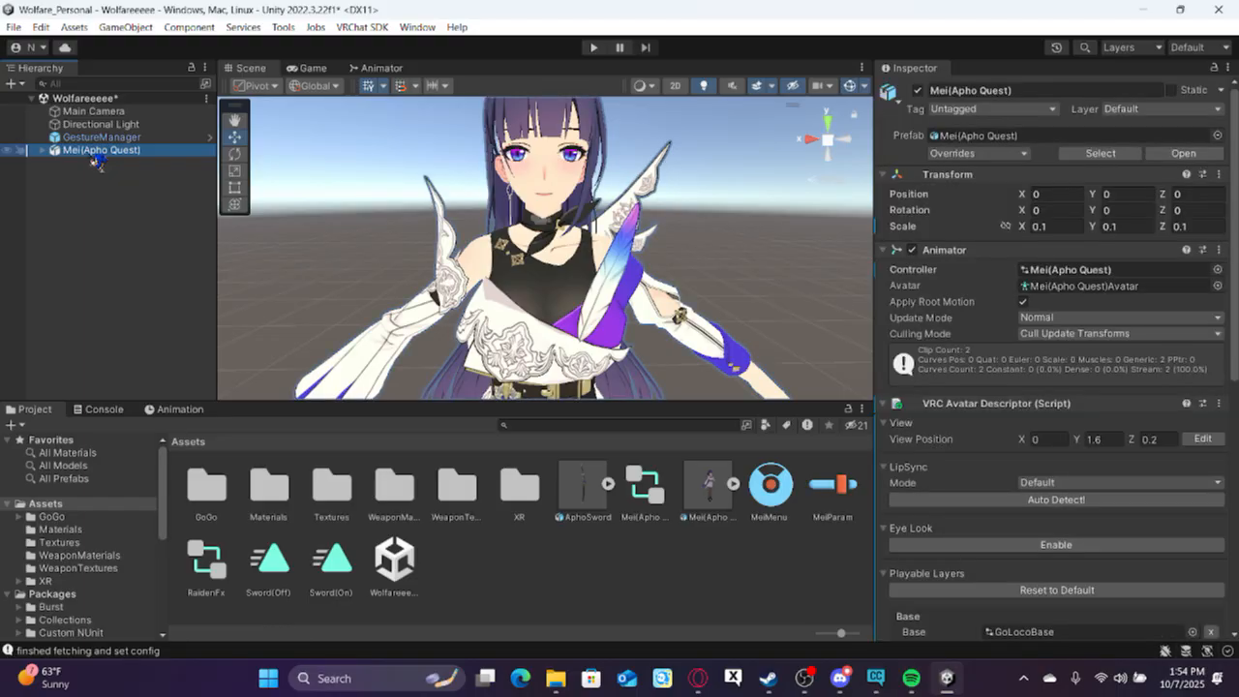
left_click(179, 410)
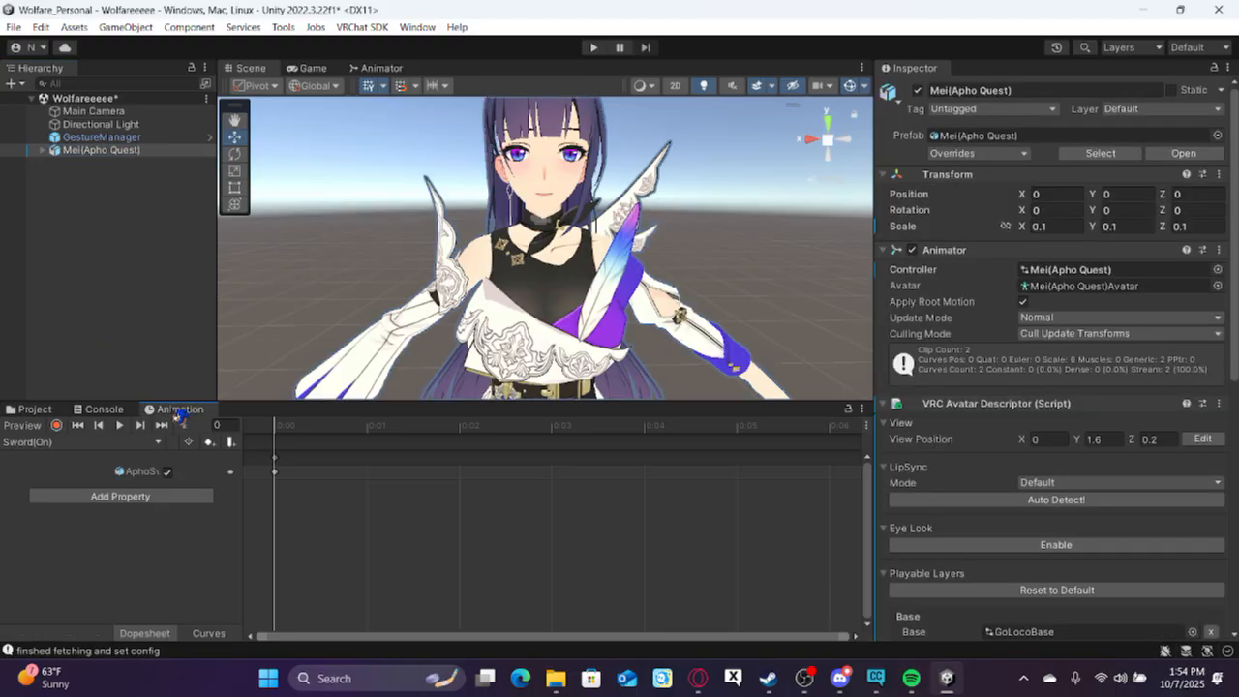
left_click(108, 447)
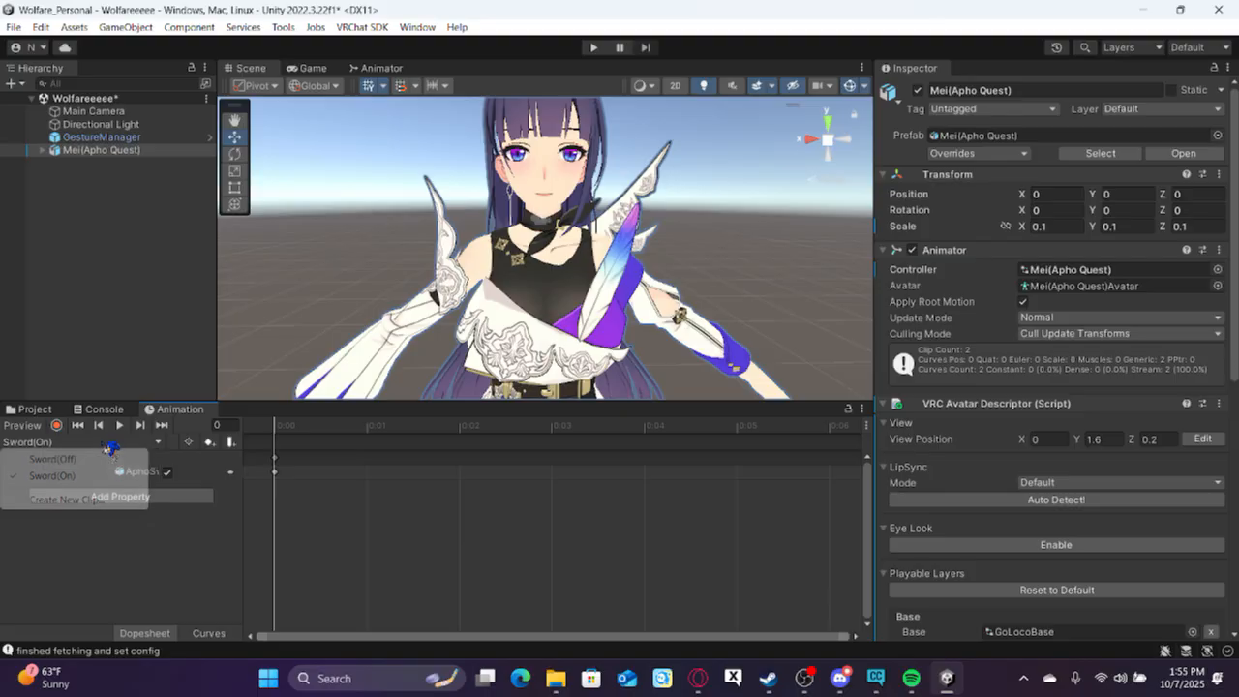
left_click(106, 501)
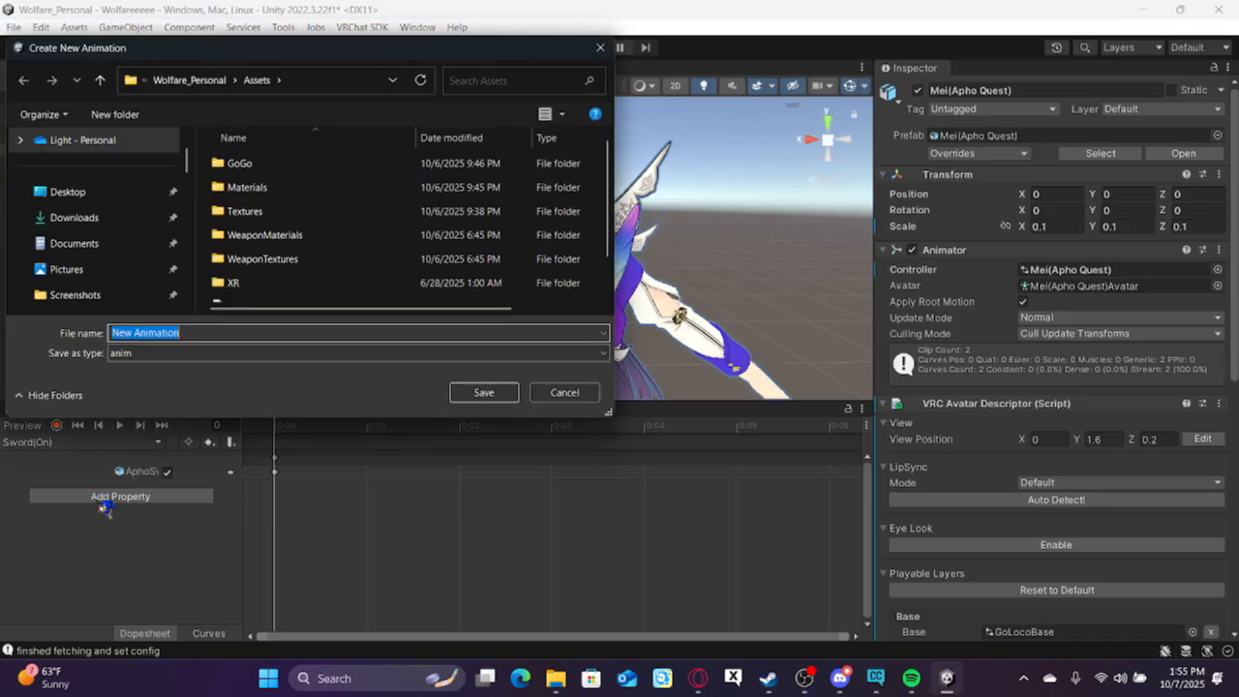
type("Bl")
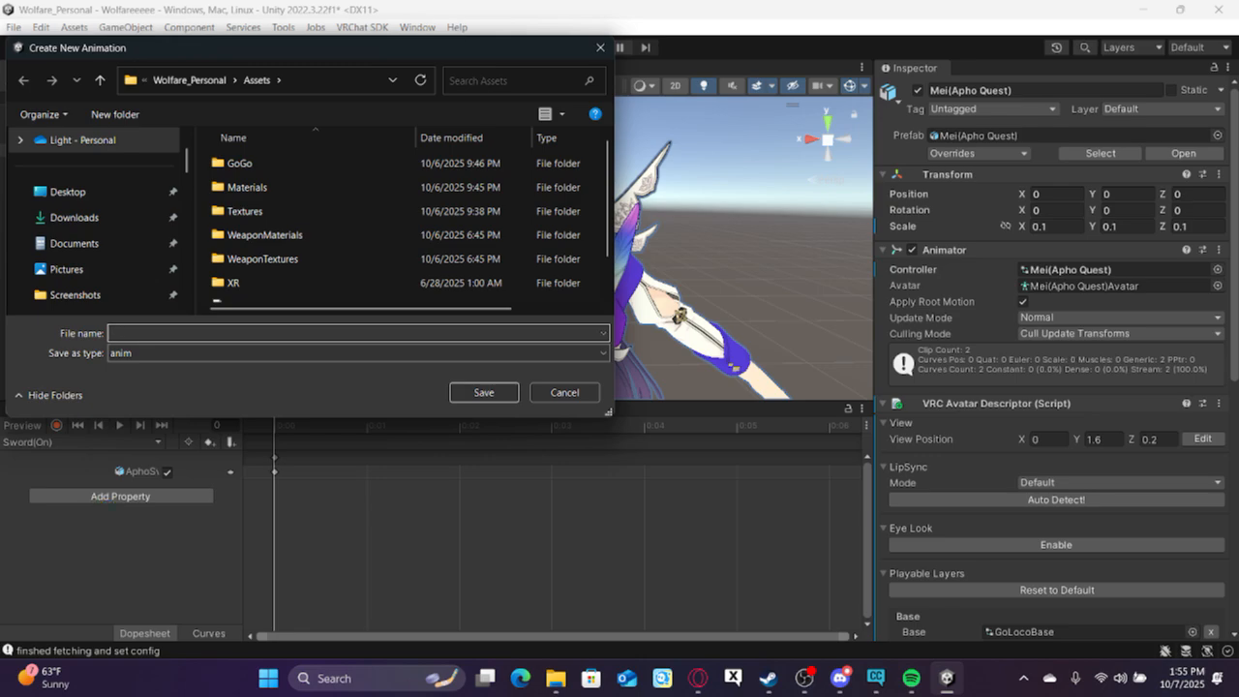
type("NormalFace")
key("Return")
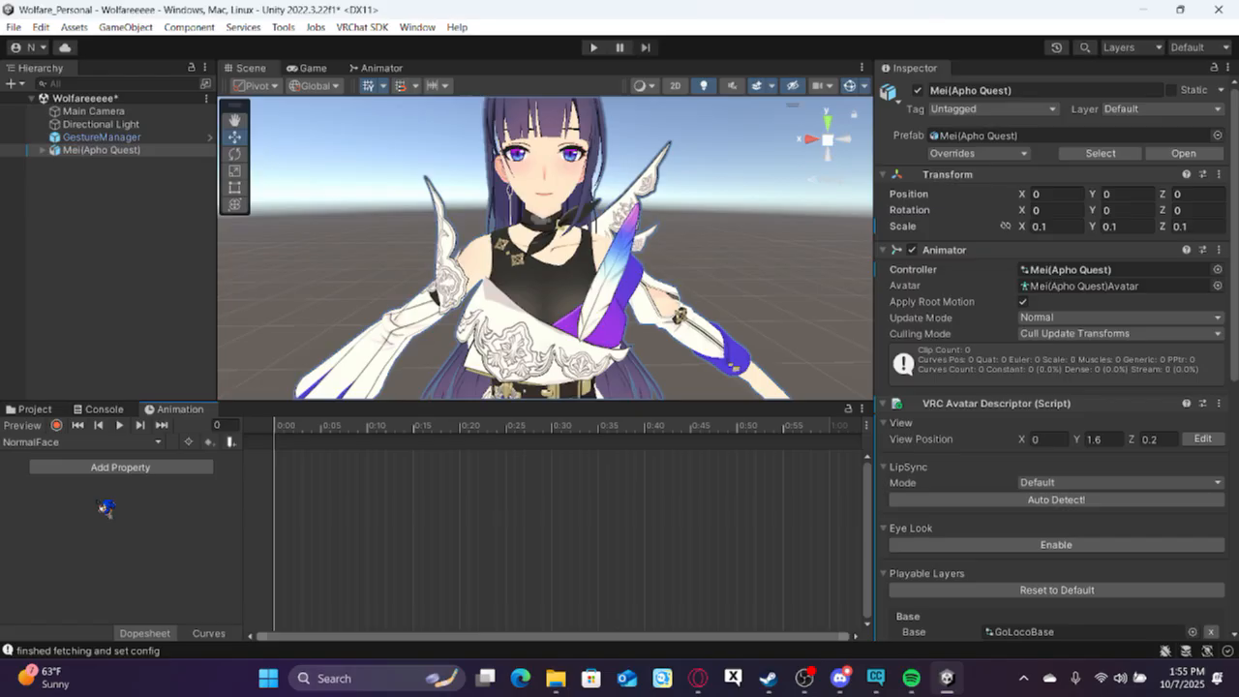
Record a keyframe in NormalFace by moving the Body mesh's Wink 2 blendshape to 100 and back to 0, then stop recording.
left_click(57, 427)
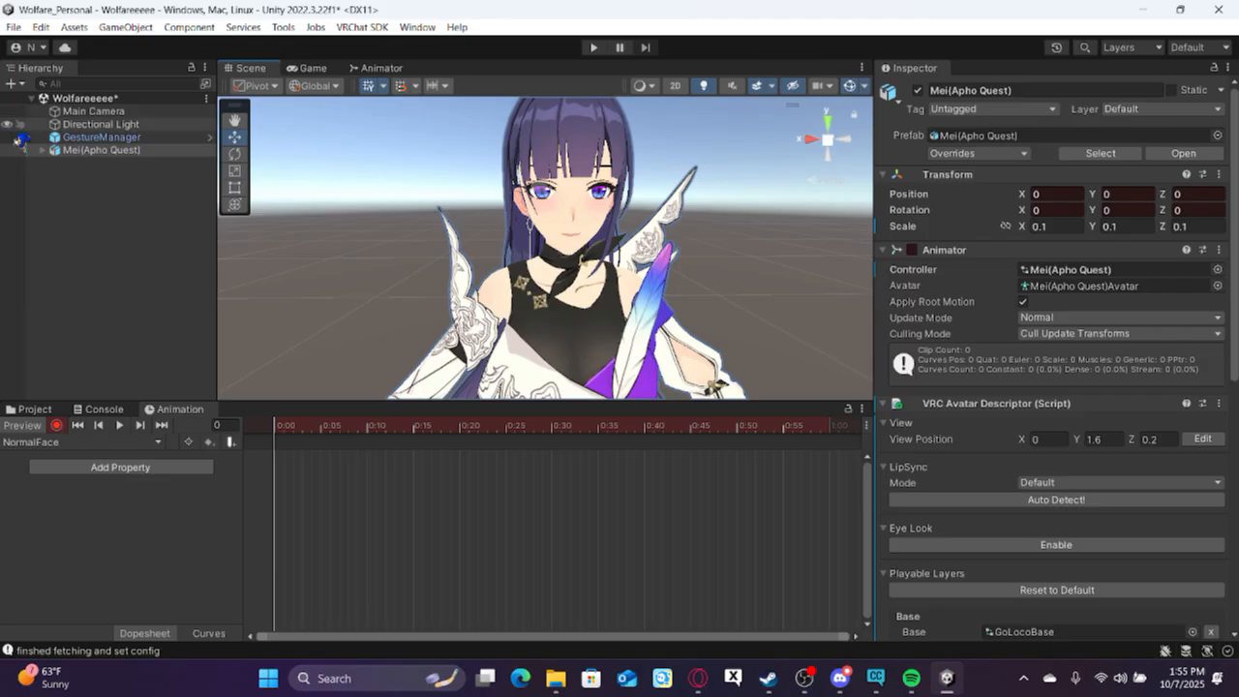
left_click(42, 151)
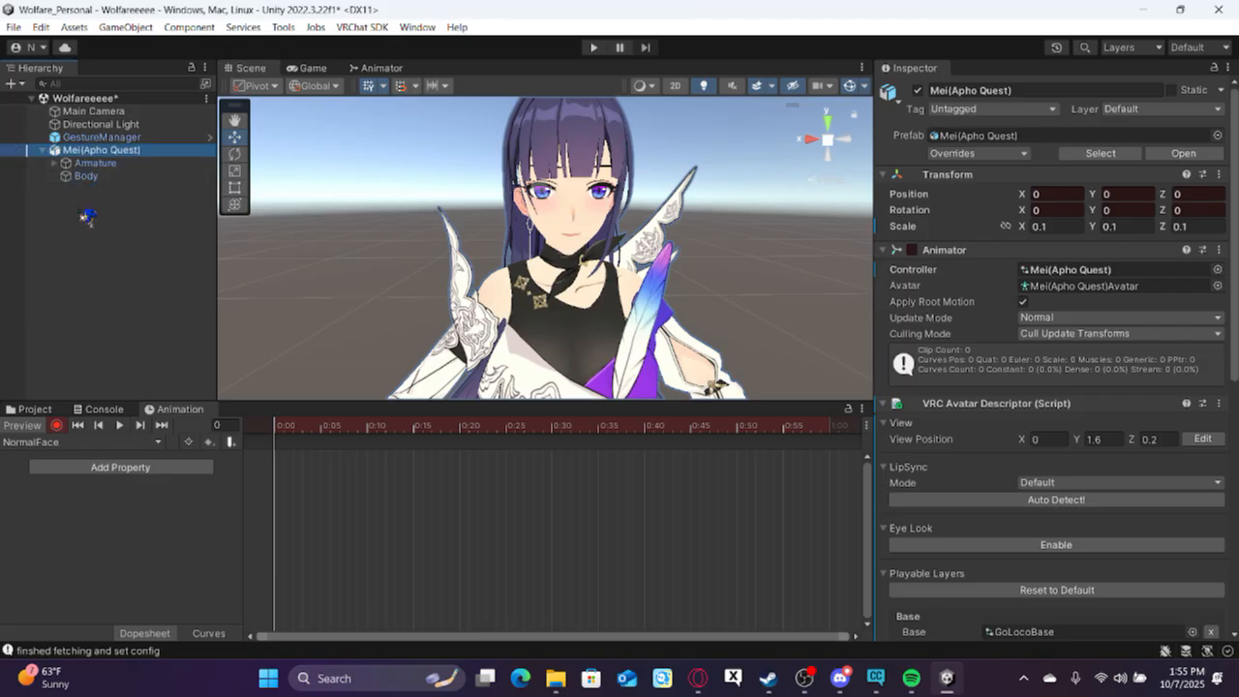
left_click(108, 177)
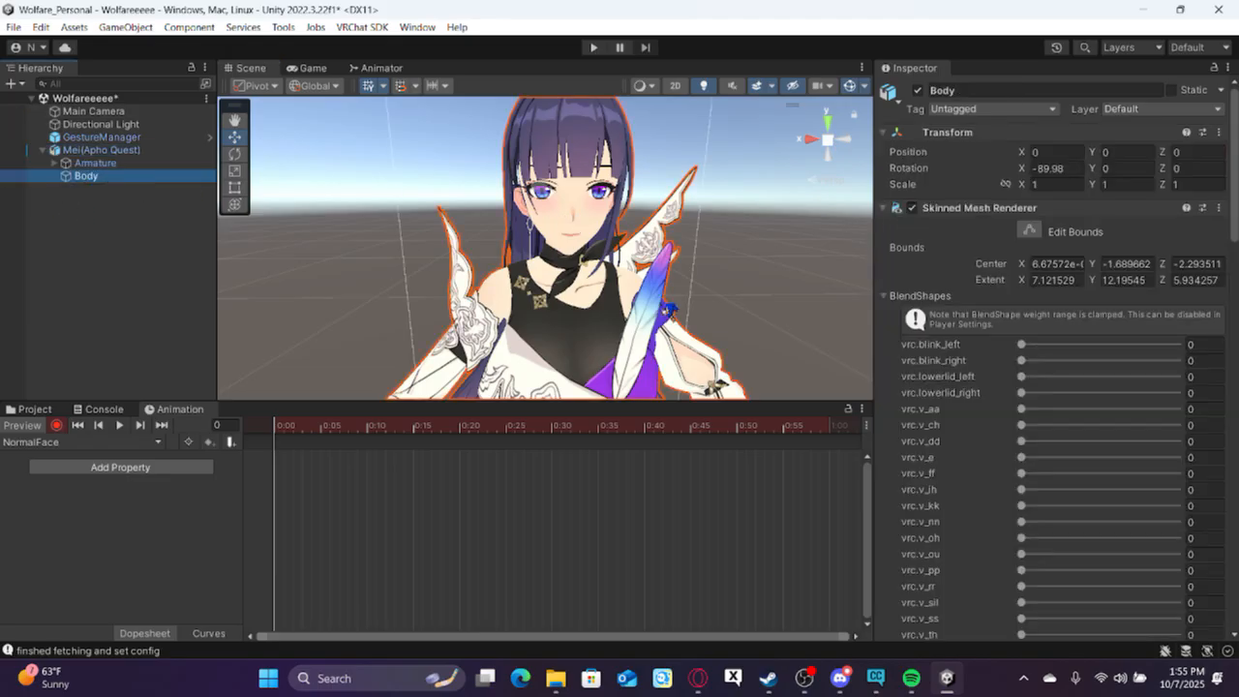
scroll(927, 319, "down", 8)
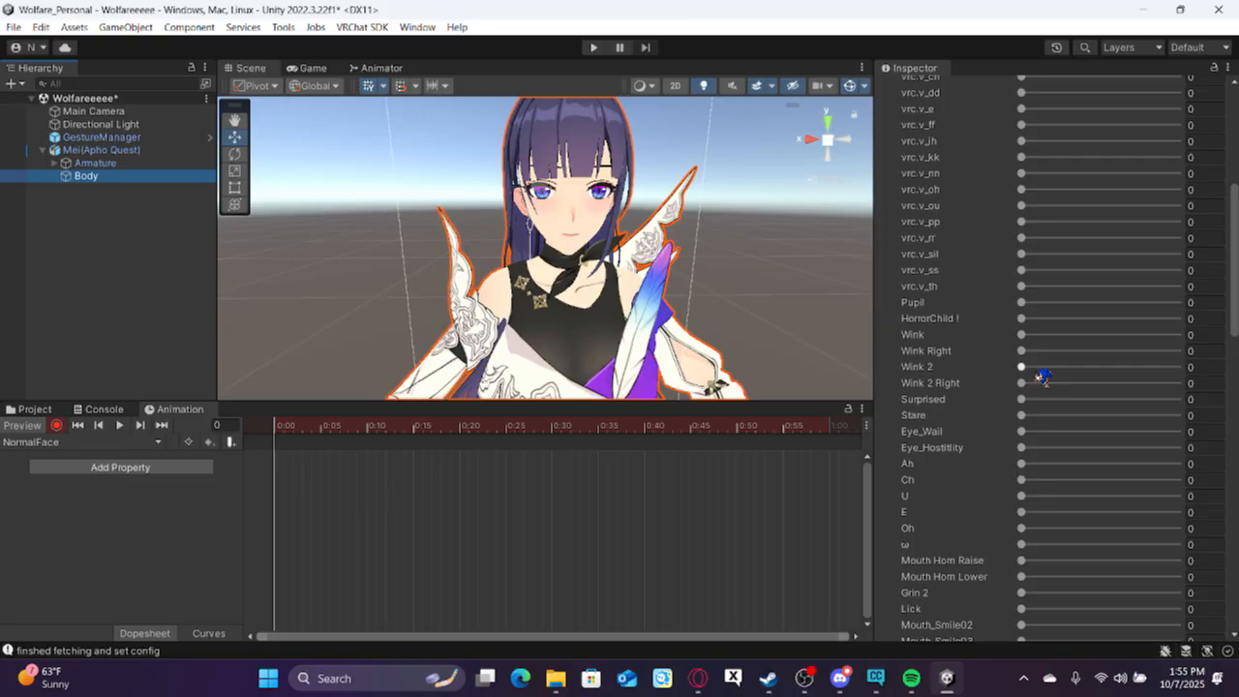
left_click_drag(1042, 377, 1189, 372)
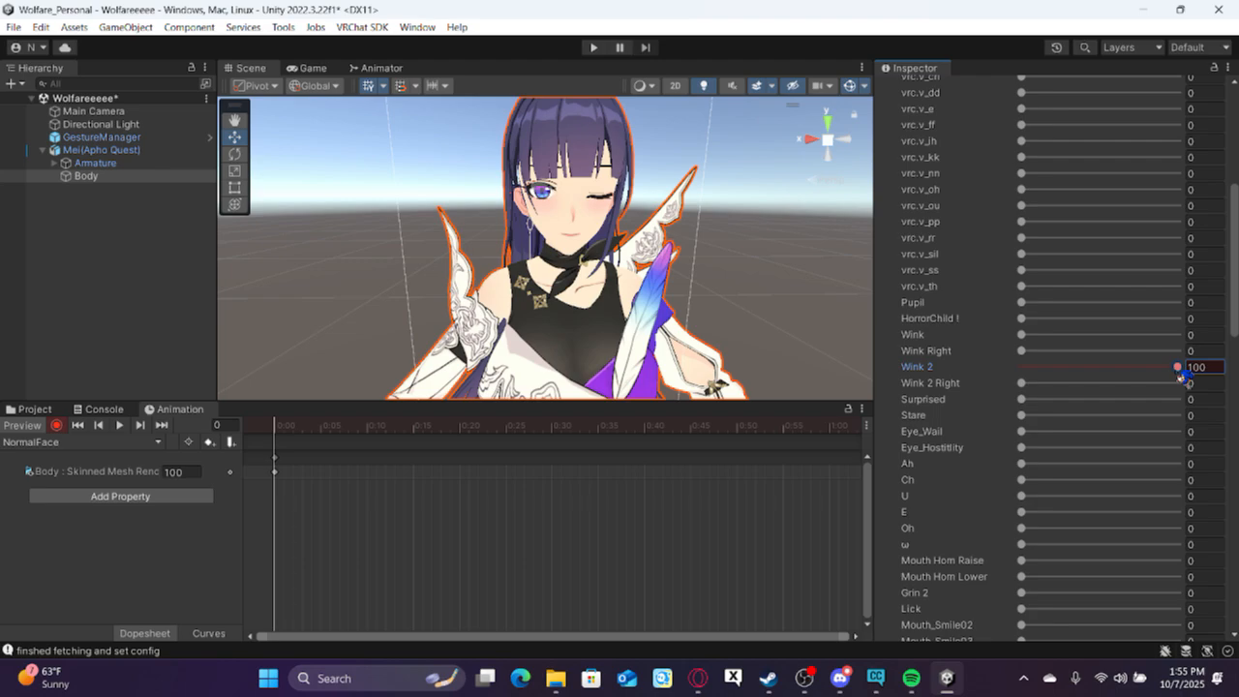
left_click_drag(1182, 373, 1009, 366)
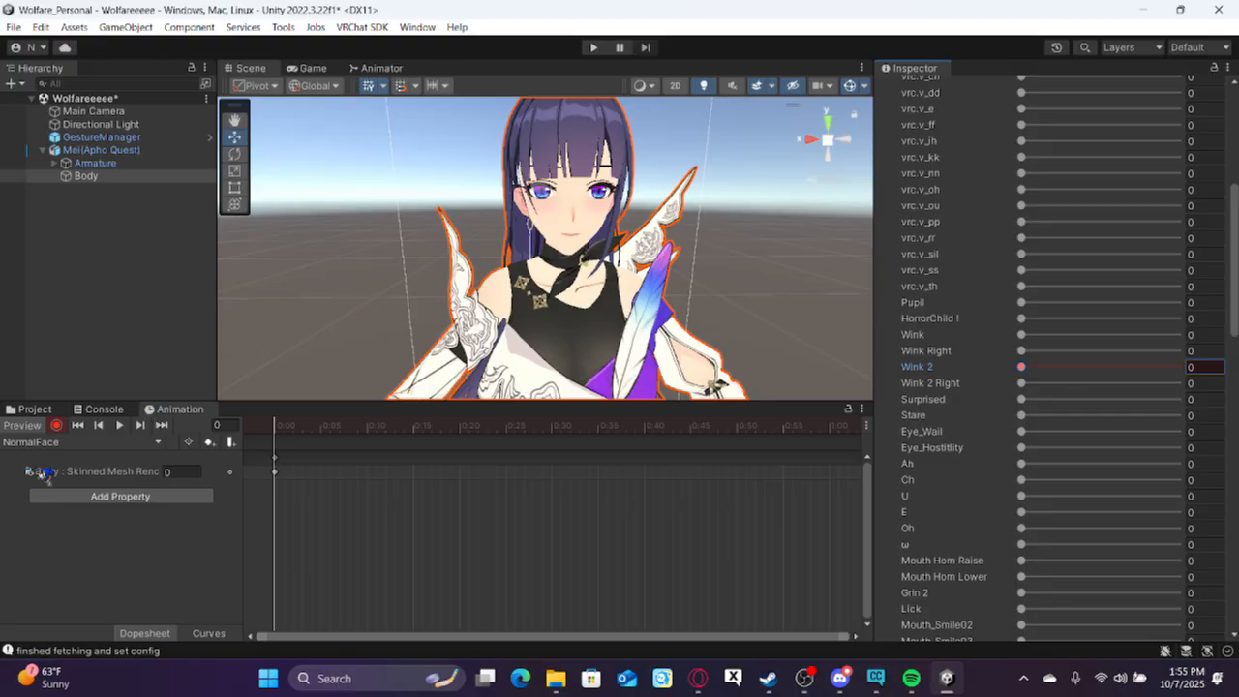
left_click(56, 426)
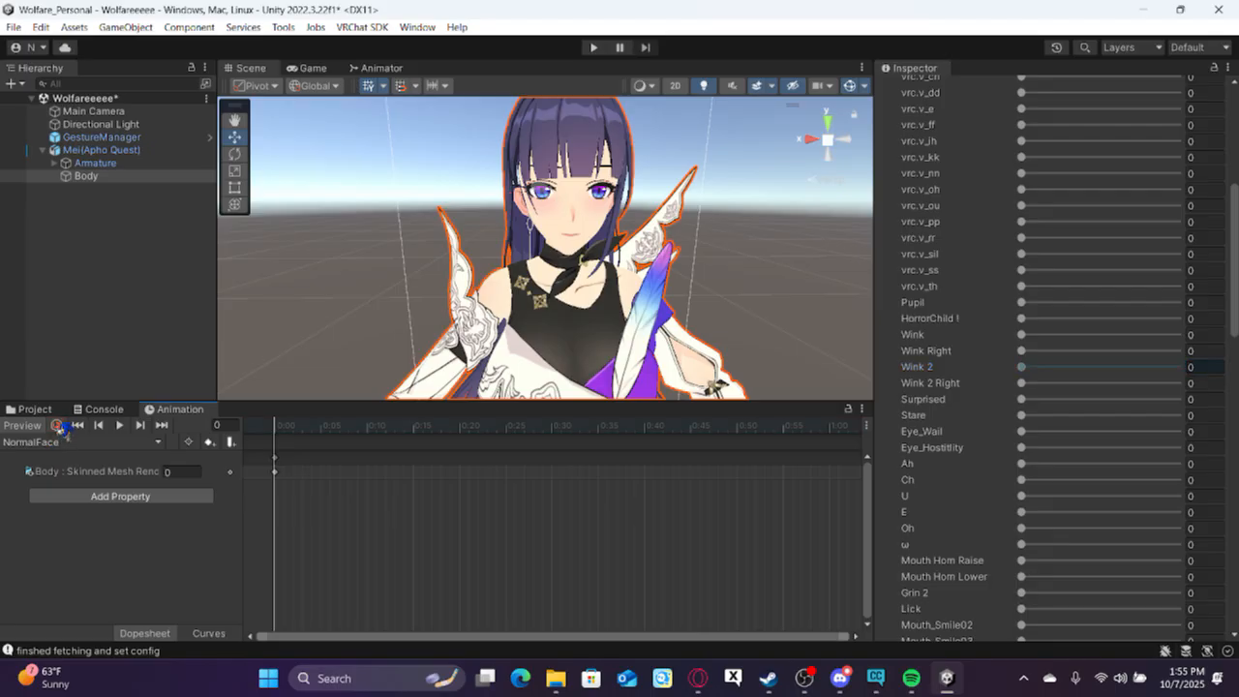
Create another animation clip named MeiWink in the Assets folder.
left_click(158, 443)
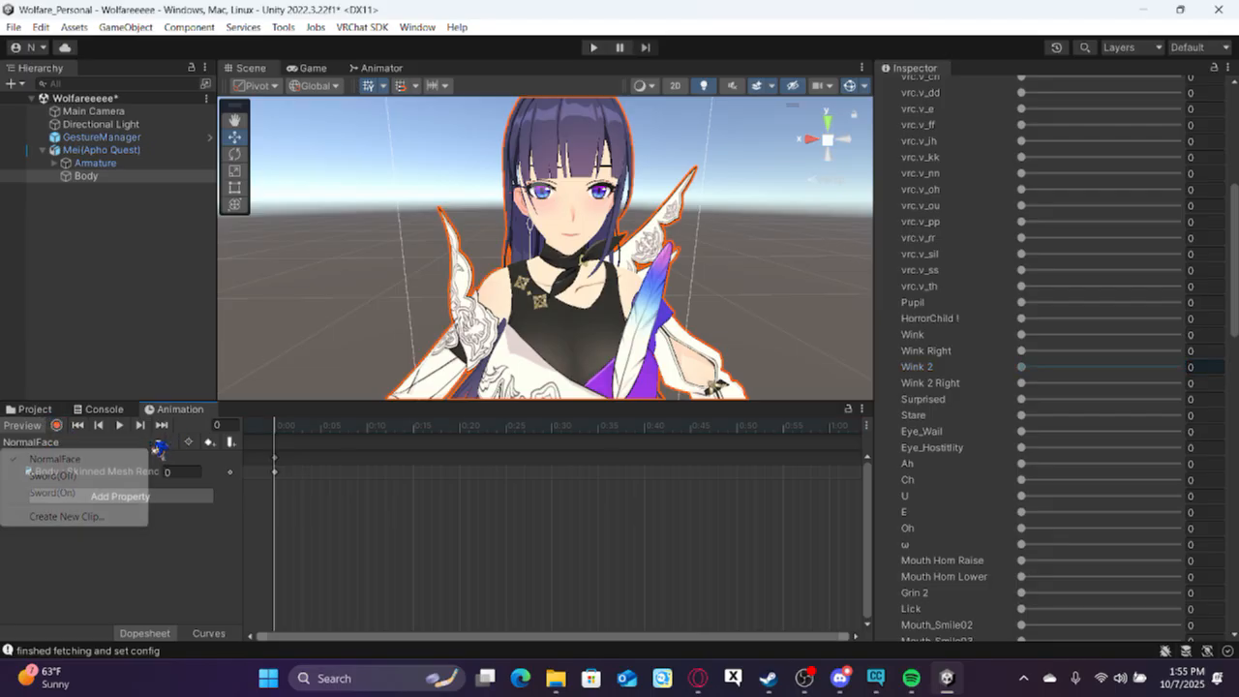
left_click(110, 519)
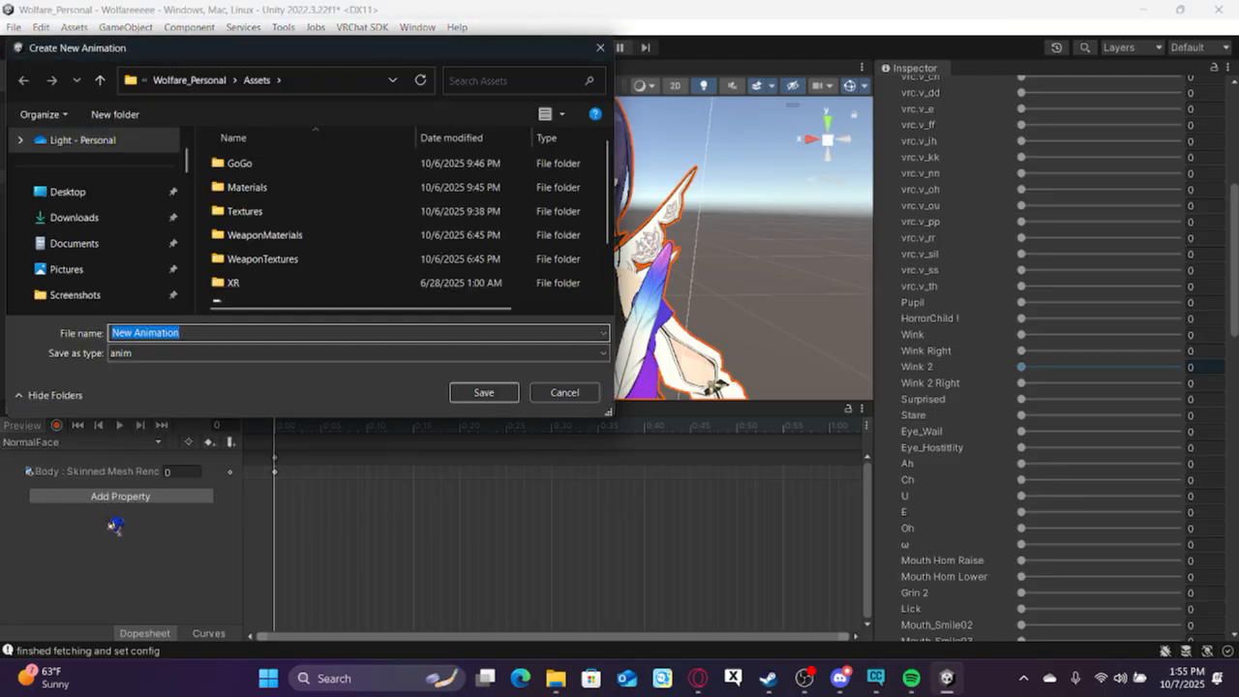
type("Mei")
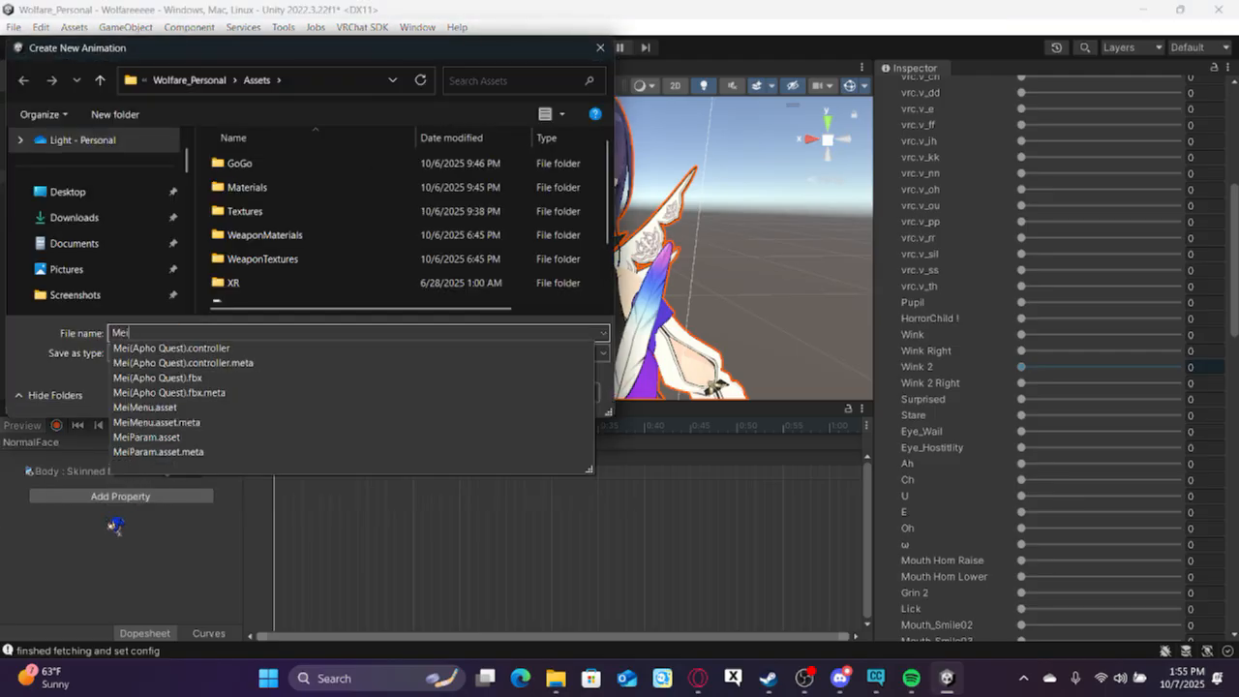
type("Wink")
key("Return")
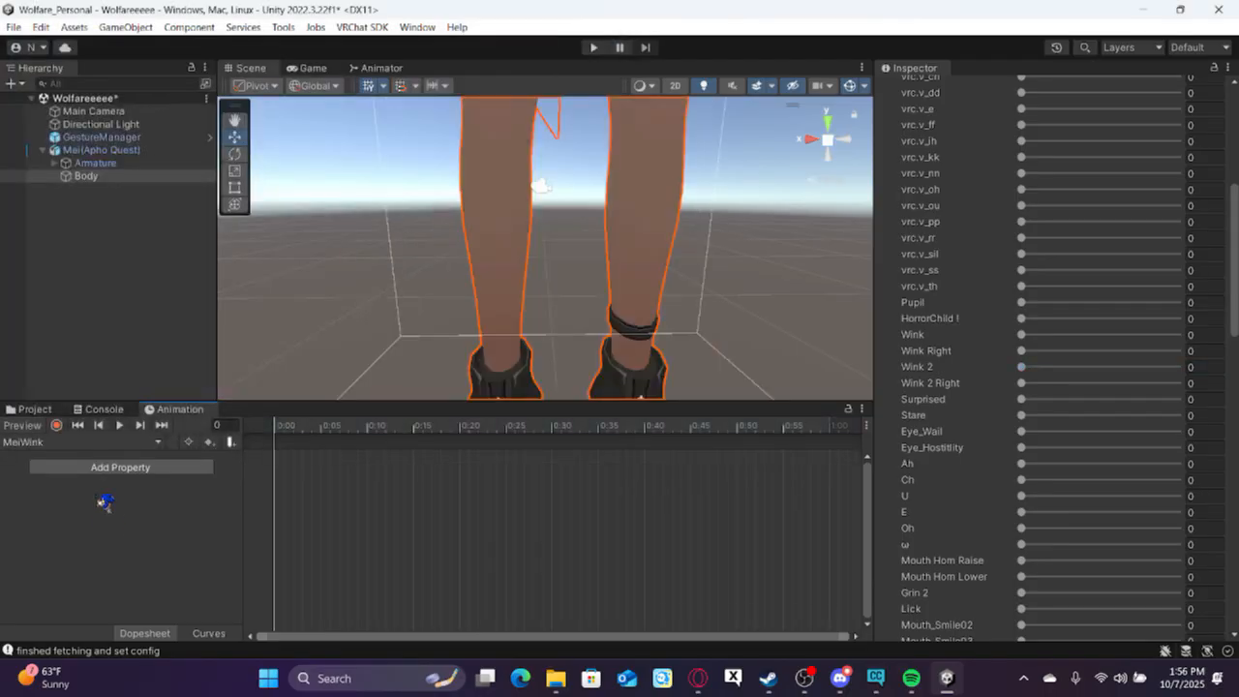
Record a keyframe in MeiWink with the Body mesh's Wink blendshape at 100, then stop recording.
left_click(58, 427)
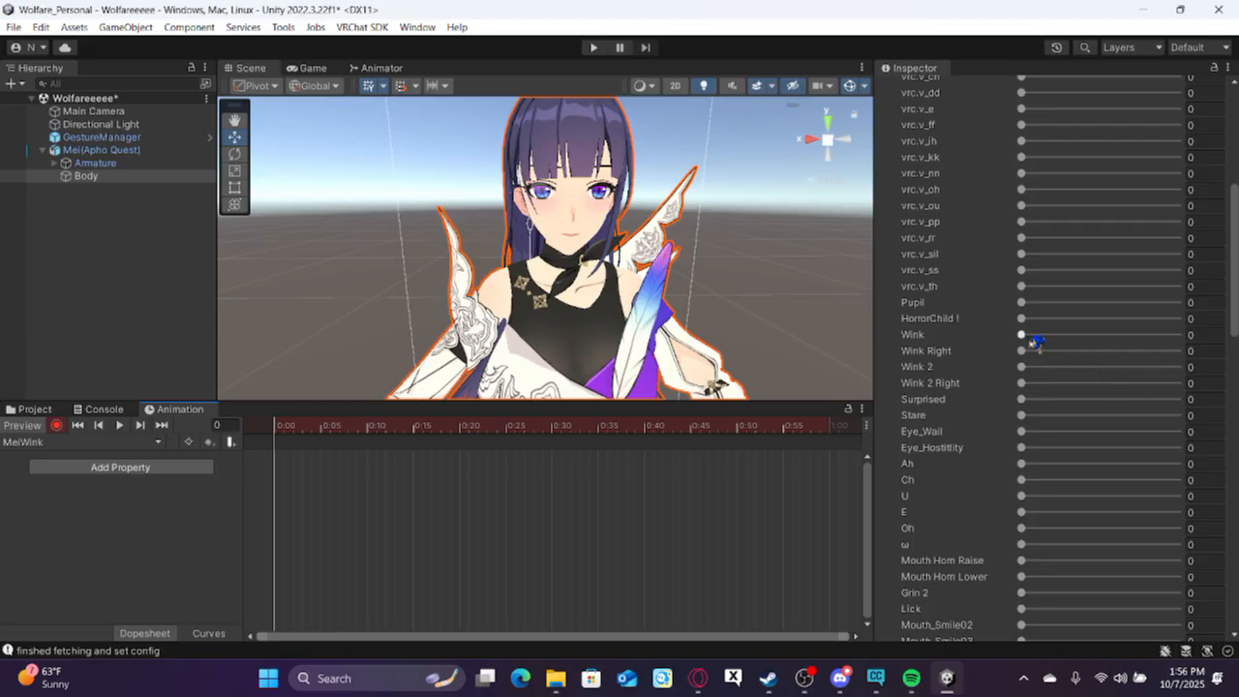
left_click_drag(1024, 335, 1183, 335)
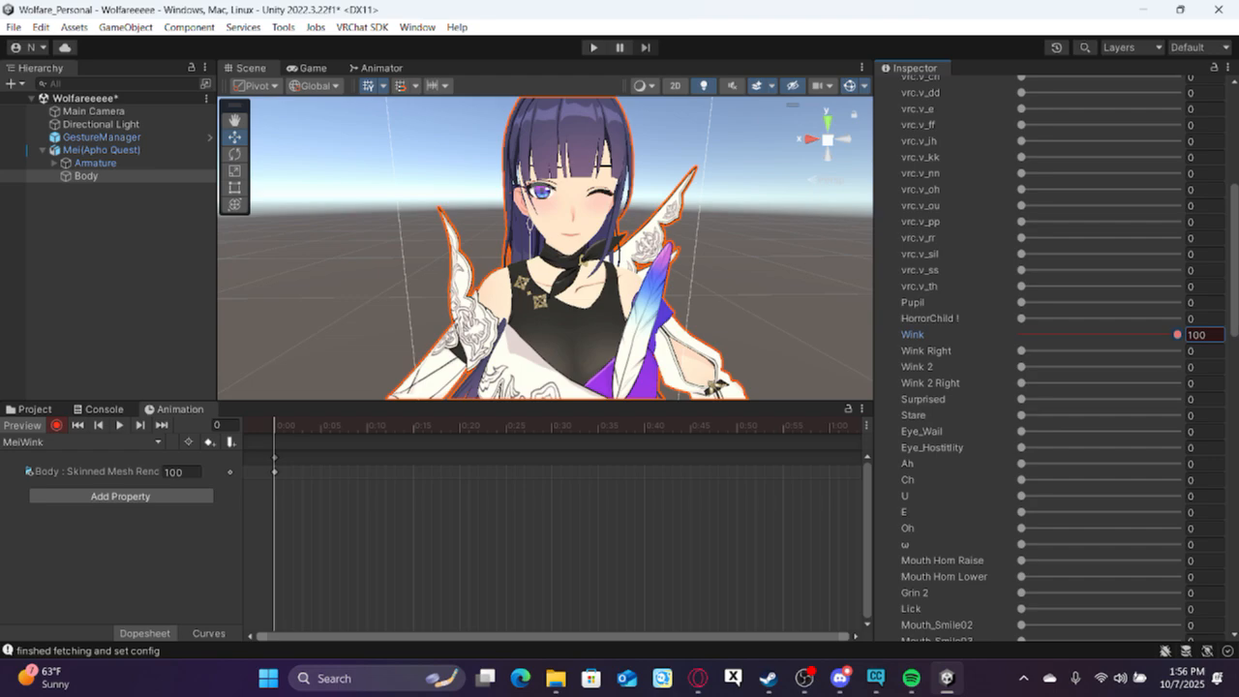
left_click(57, 425)
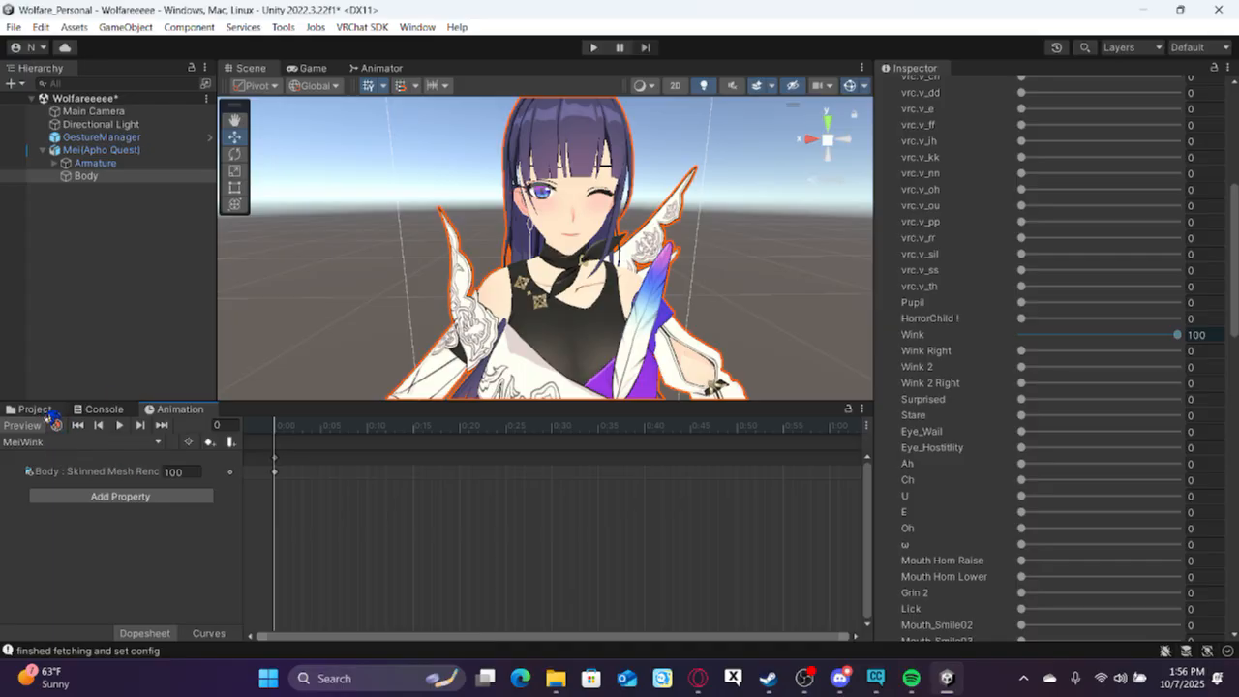
Add a layer named "Expressos :D" to the RaidenFx animator controller and raise its weight to the maximum.
left_click(38, 410)
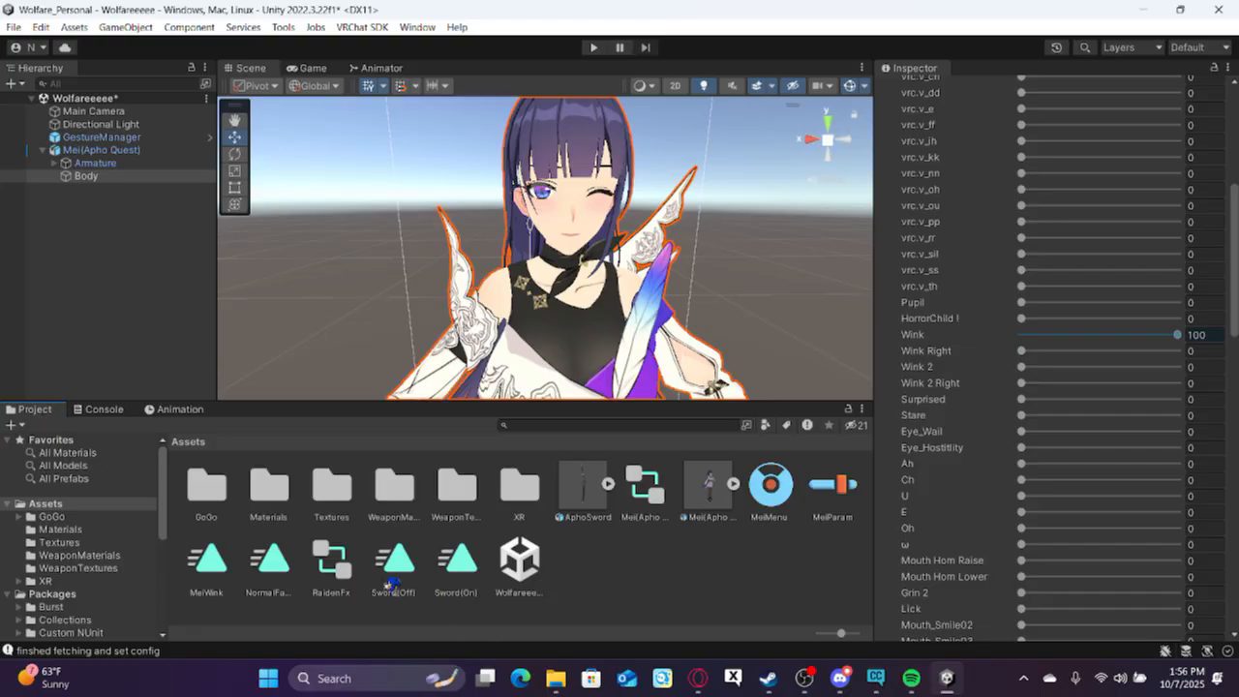
left_click(334, 566)
double_click(334, 566)
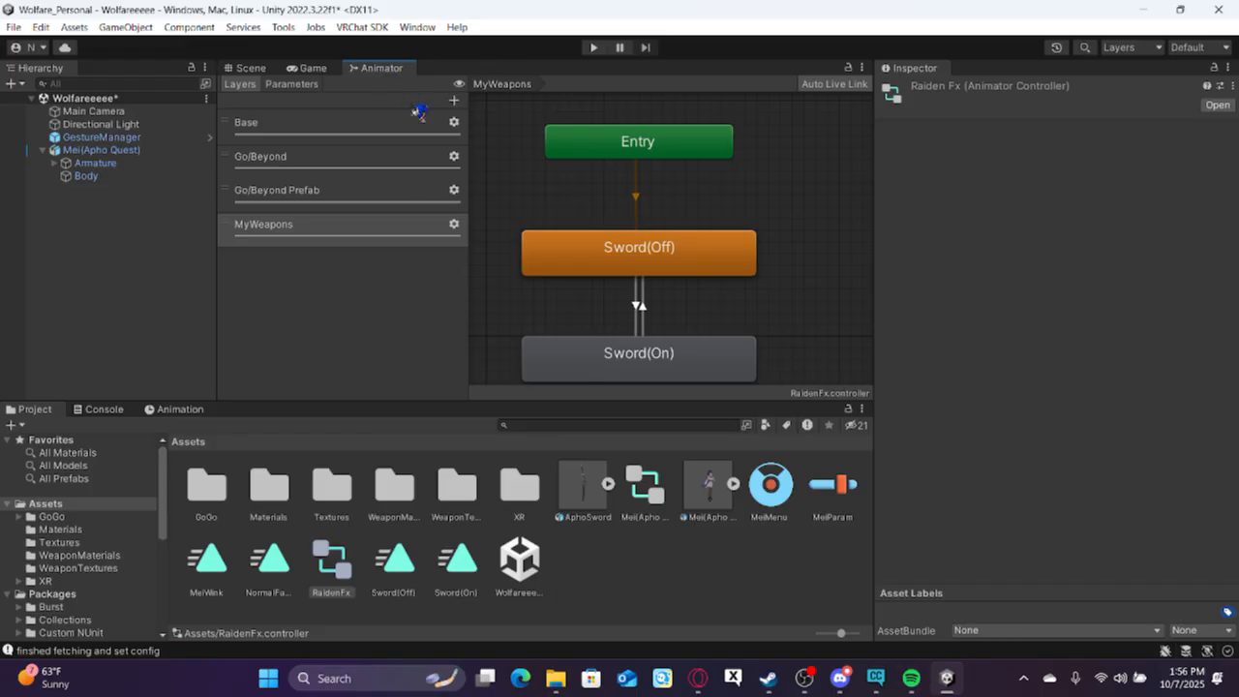
left_click(454, 100)
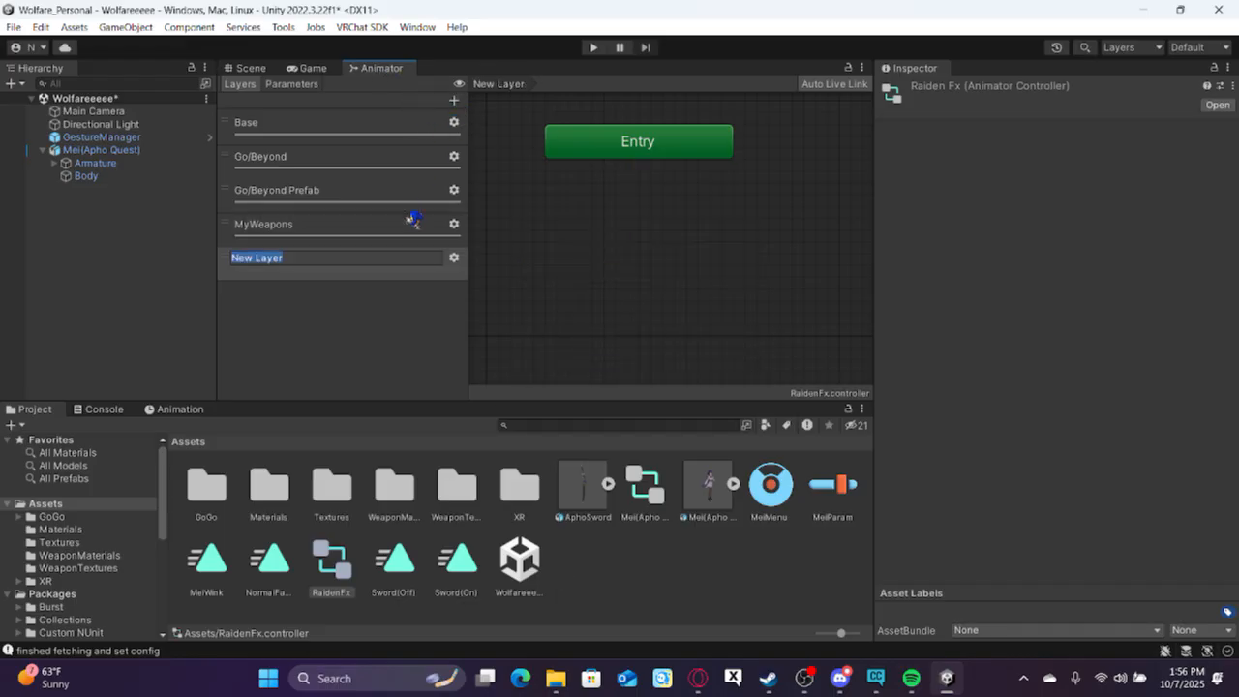
type("Expressos")
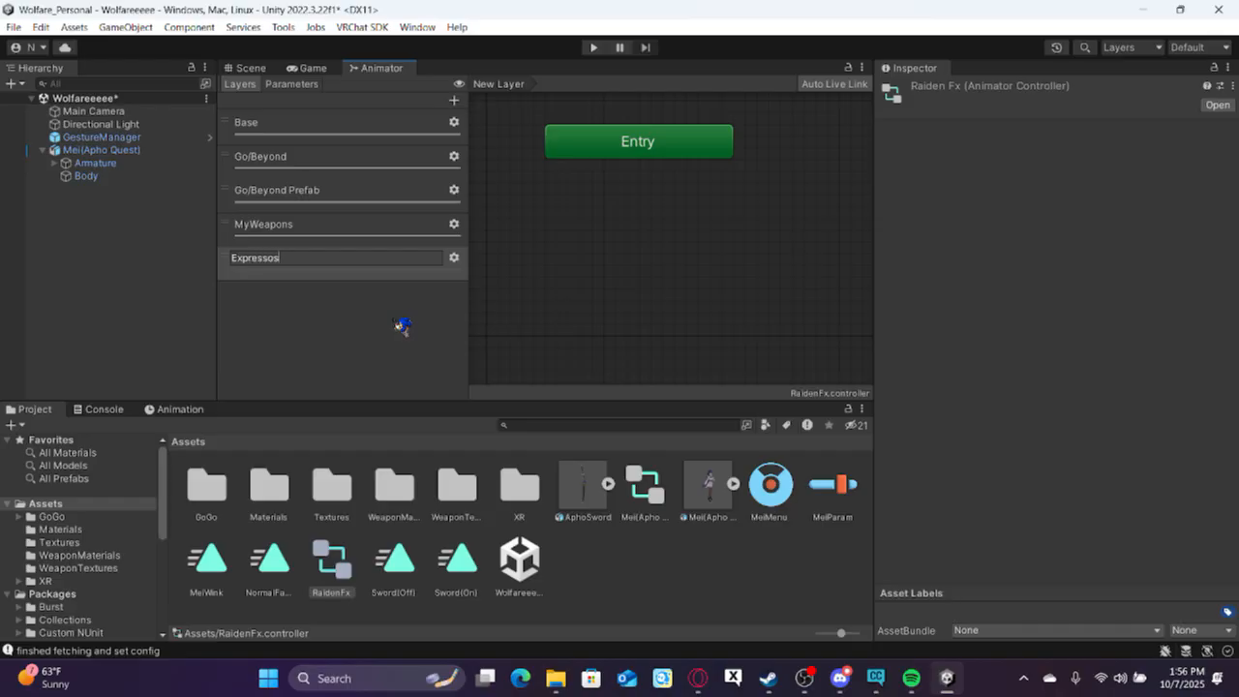
type(" :D")
key("Return")
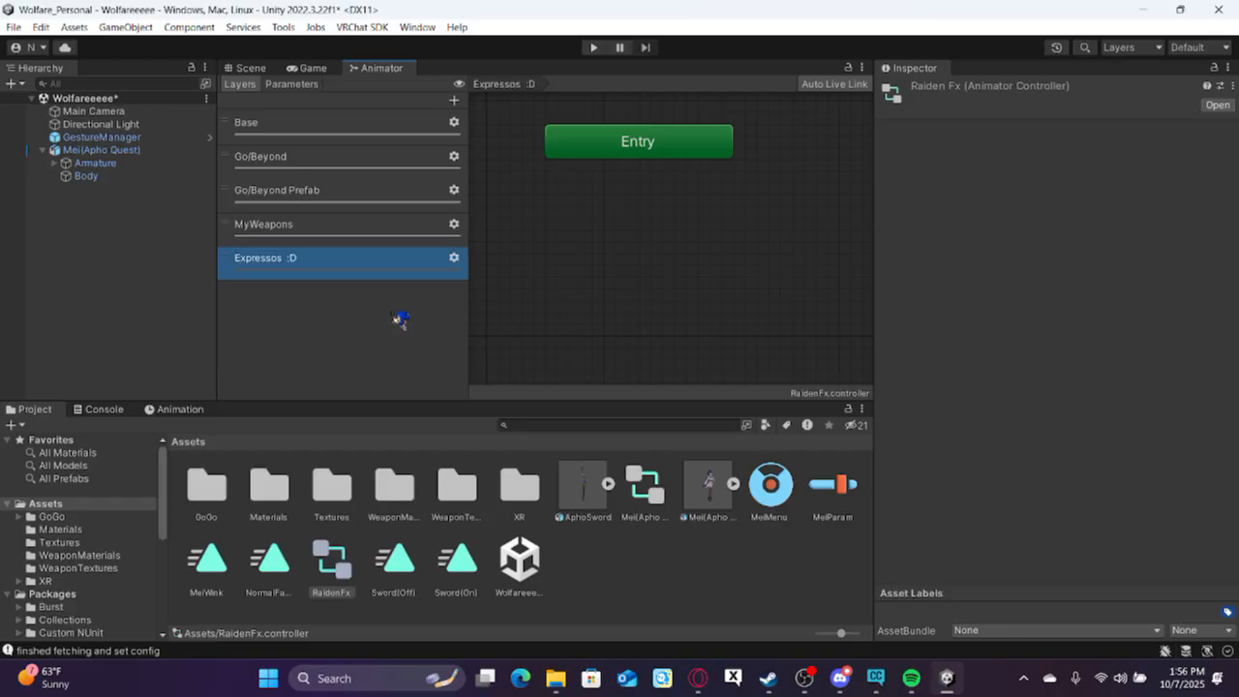
left_click(454, 257)
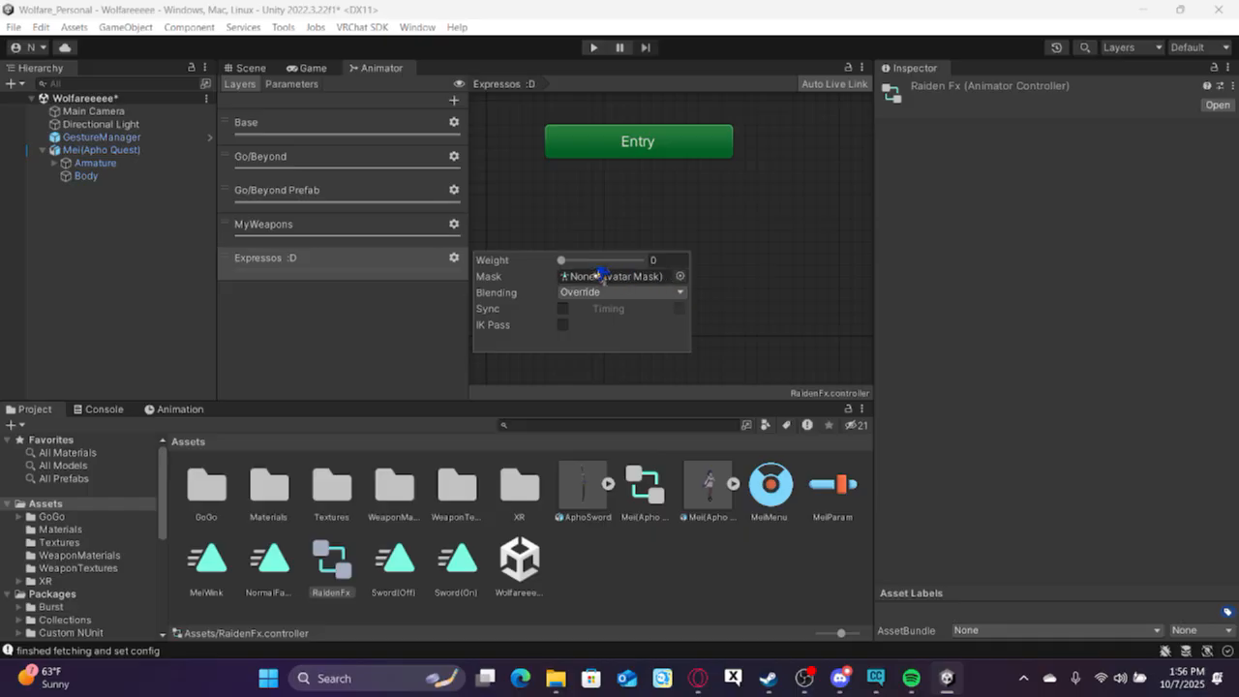
left_click(745, 254)
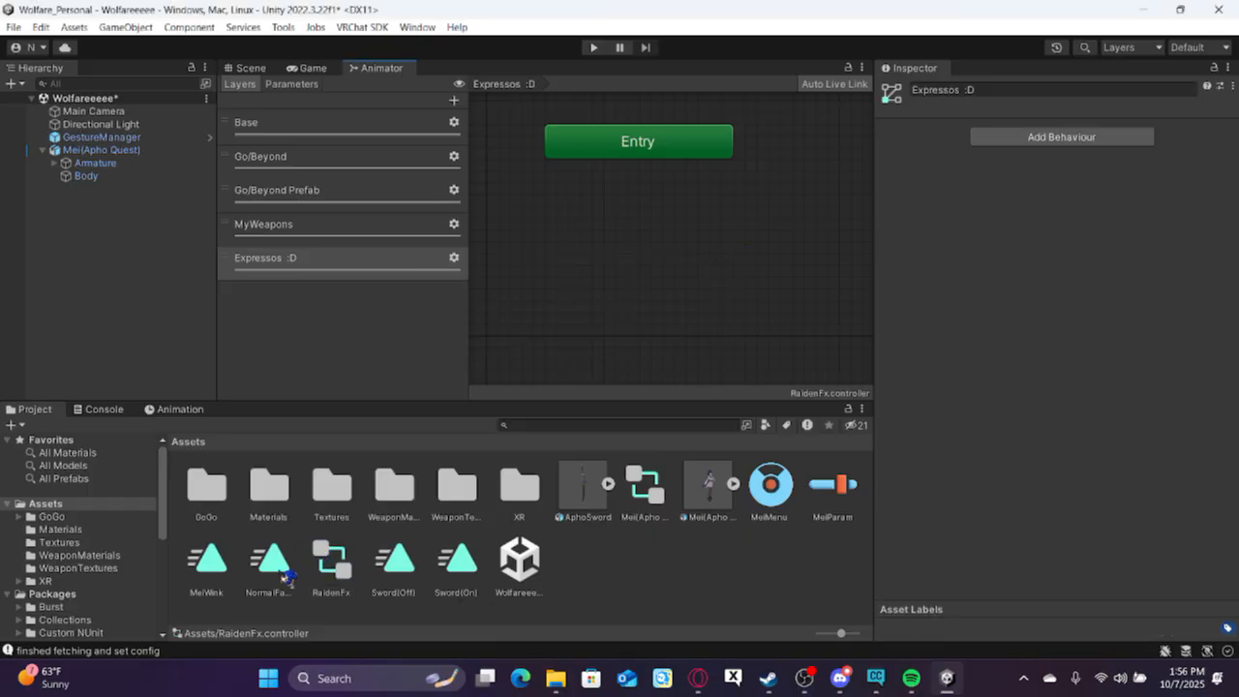
Add the NormalFace clip as the default state of the "Expressos :D" layer, placed just below Entry.
left_click_drag(655, 206, 625, 223)
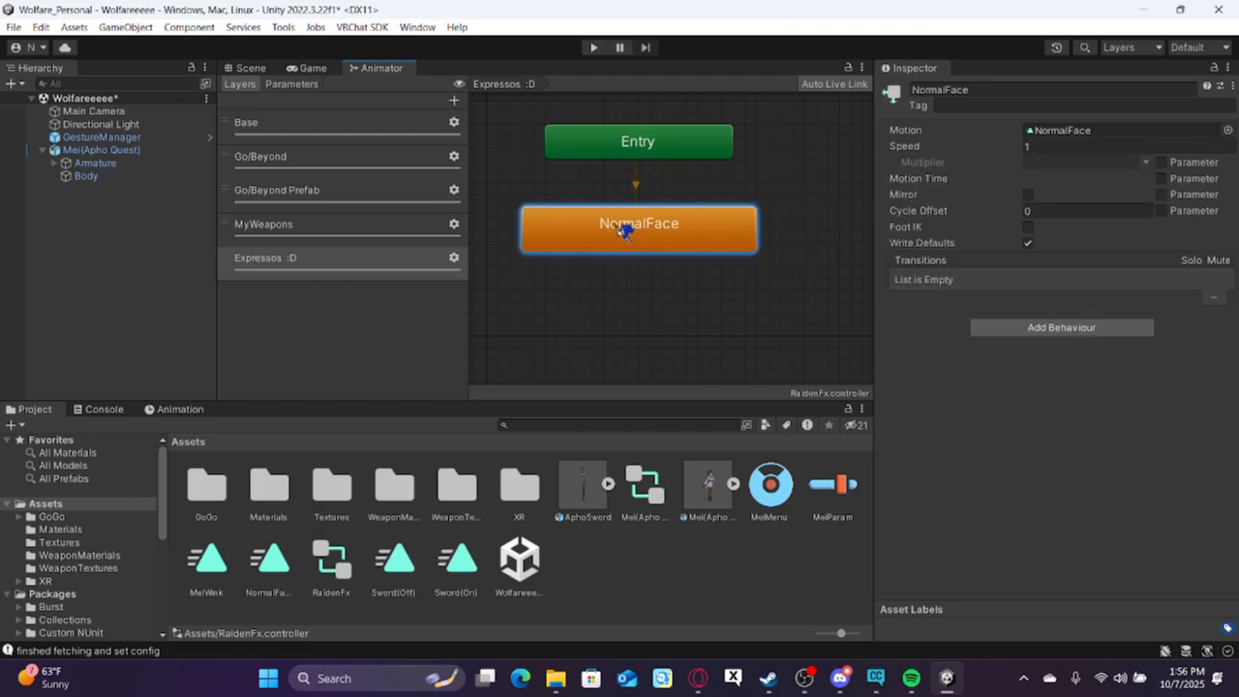
middle_click_drag(630, 267, 629, 254)
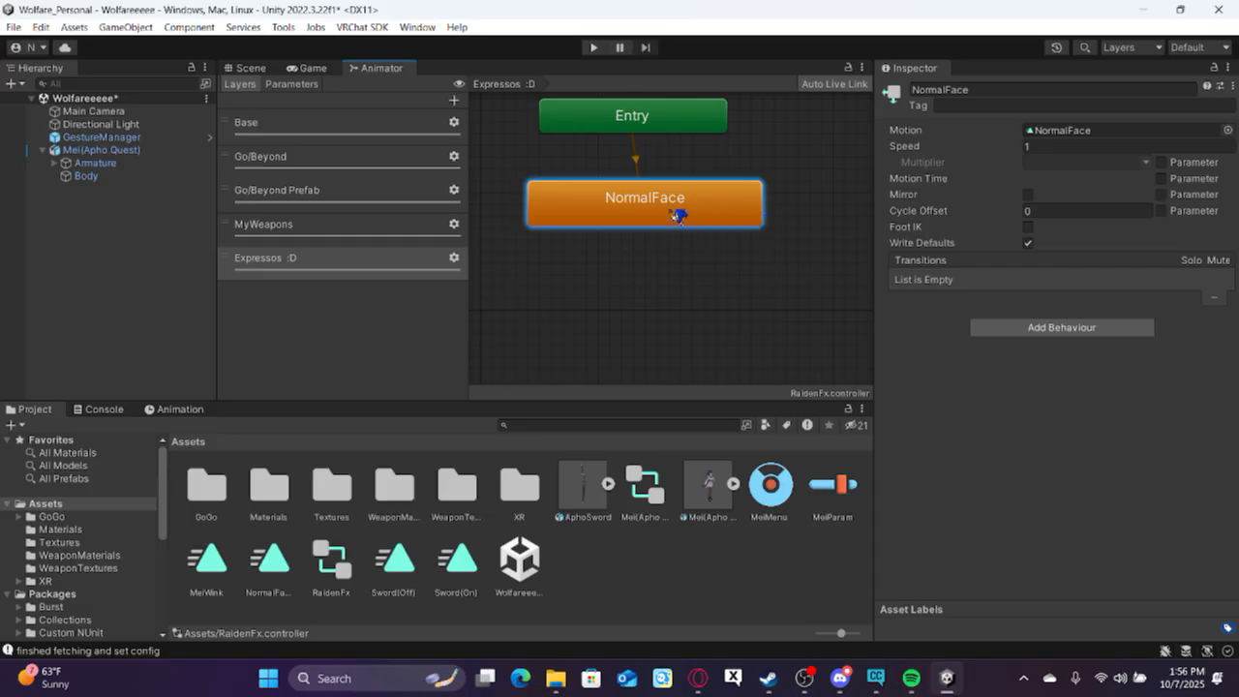
scroll(605, 232, "up", 1)
scroll(585, 255, "up", 2)
scroll(584, 258, "down", 4)
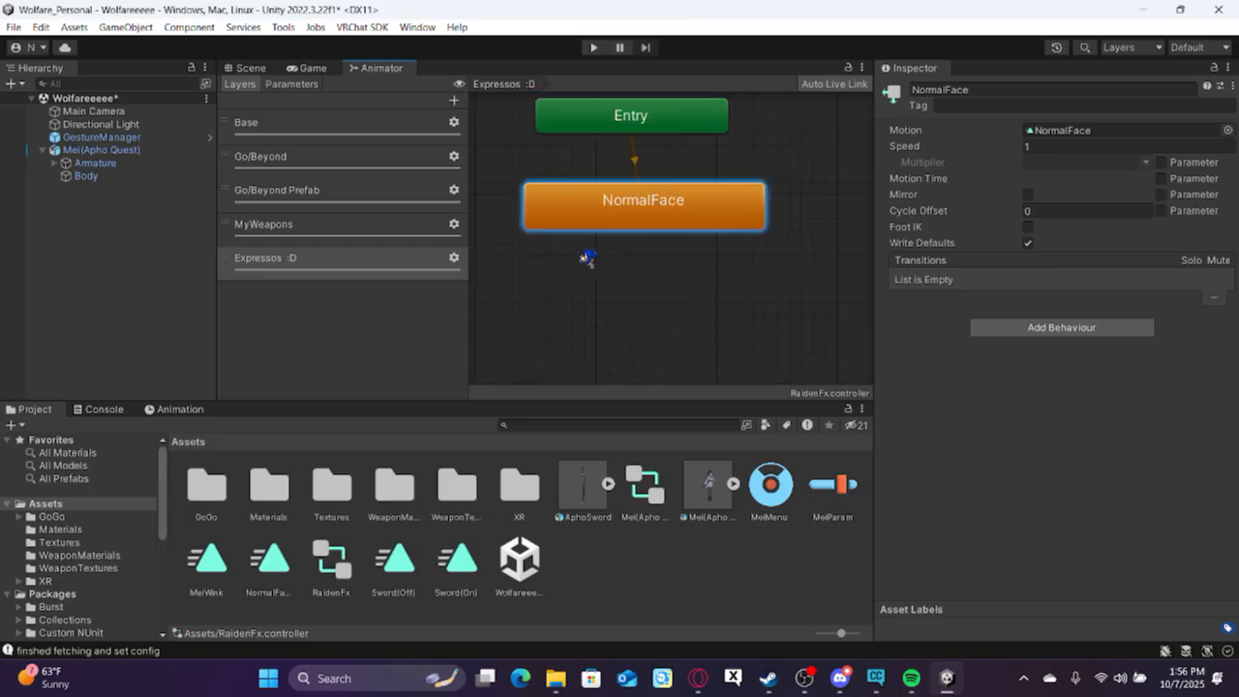
scroll(584, 258, "down", 2)
scroll(613, 257, "up", 2)
scroll(613, 256, "up", 2)
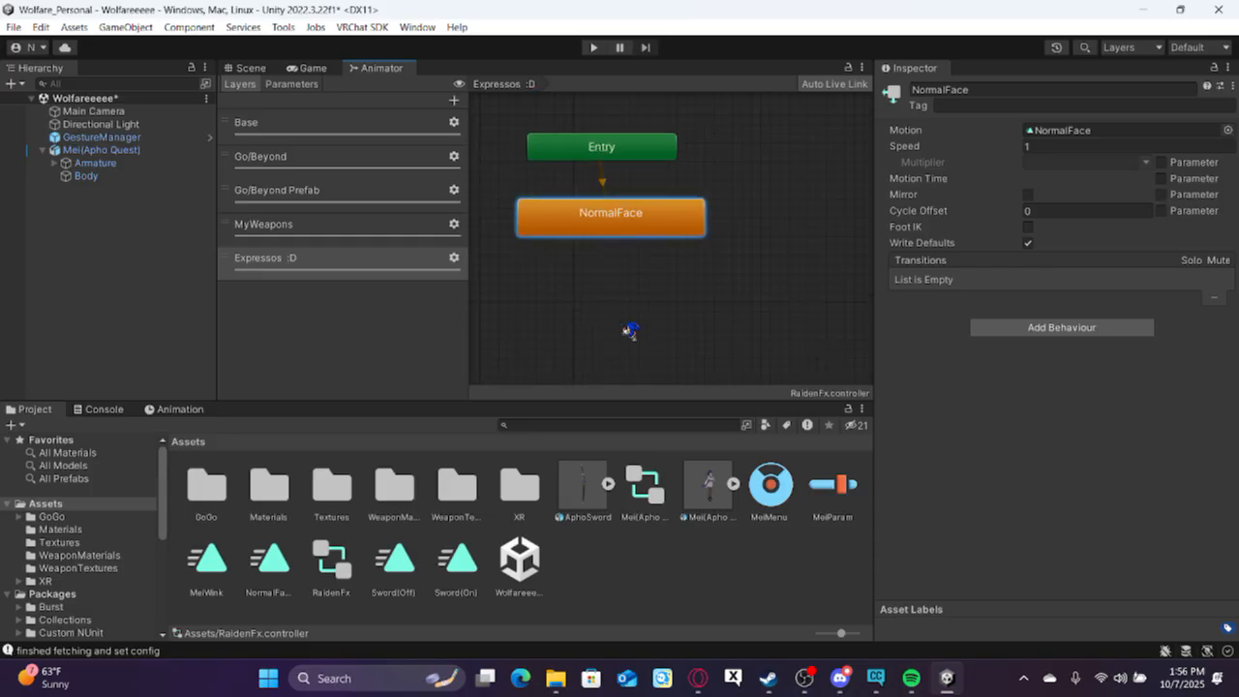
mouse_move(618, 301)
middle_mouse_down()
mouse_move(648, 253)
mouse_move(636, 294)
middle_mouse_up()
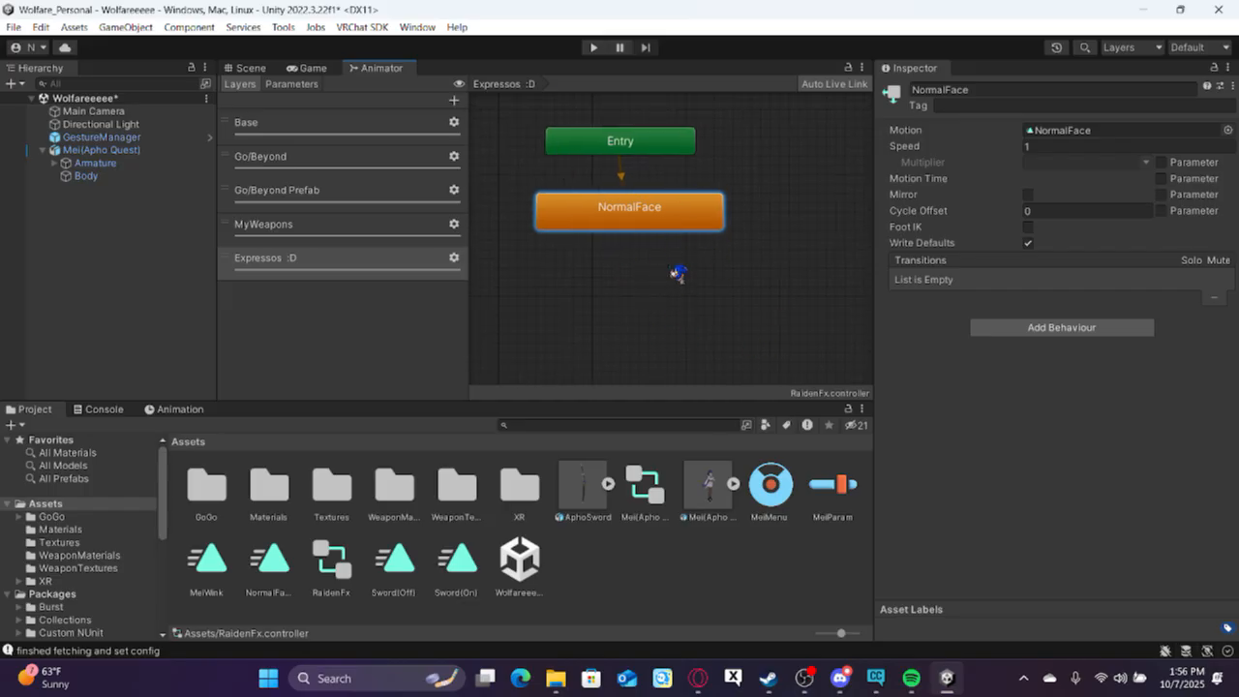
scroll(634, 290, "up", 1)
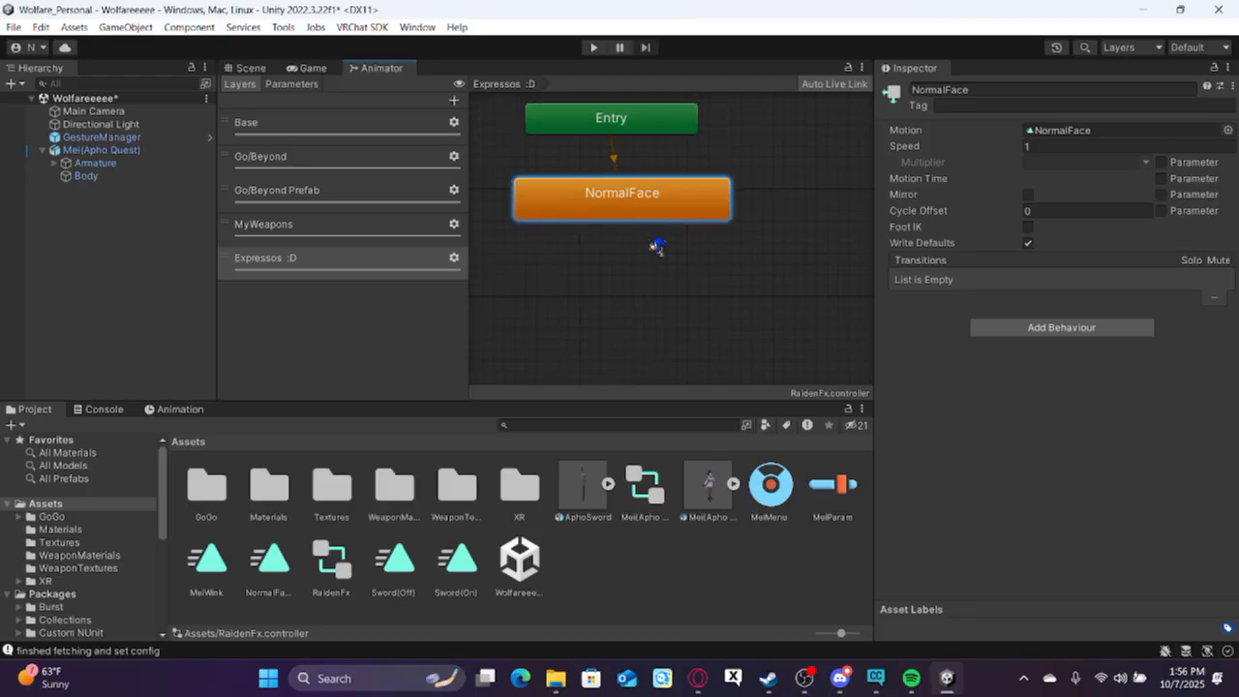
scroll(629, 224, "down", 1)
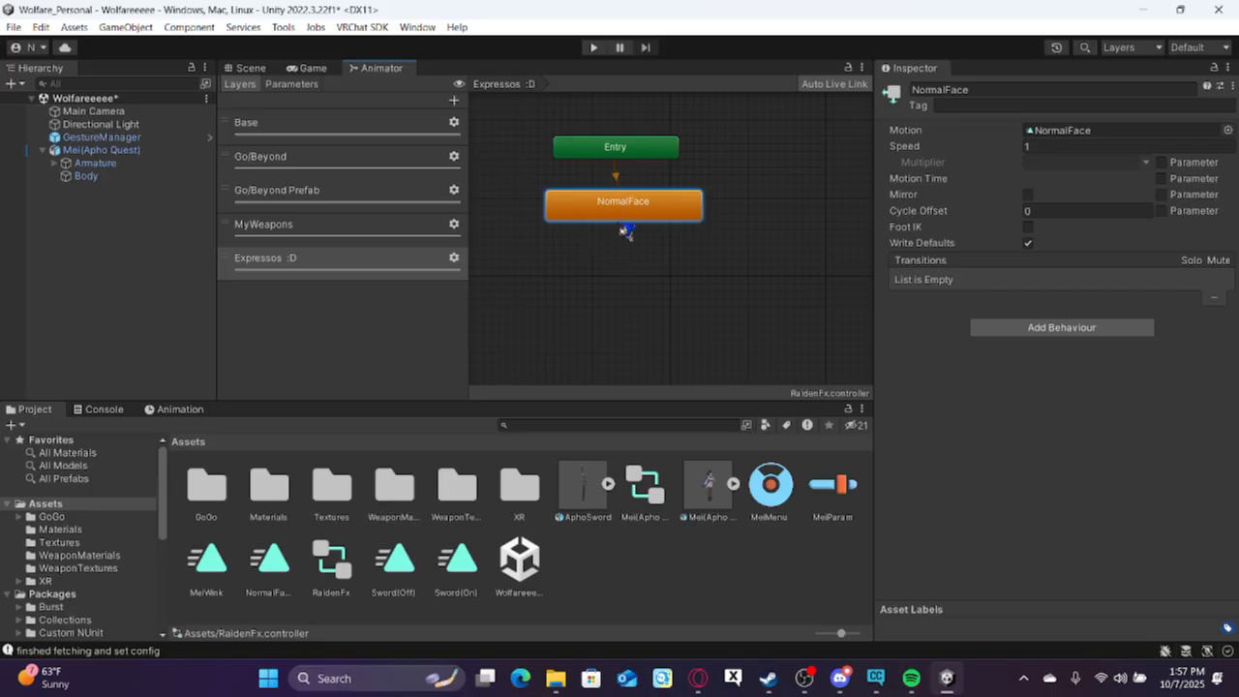
right_click(612, 281)
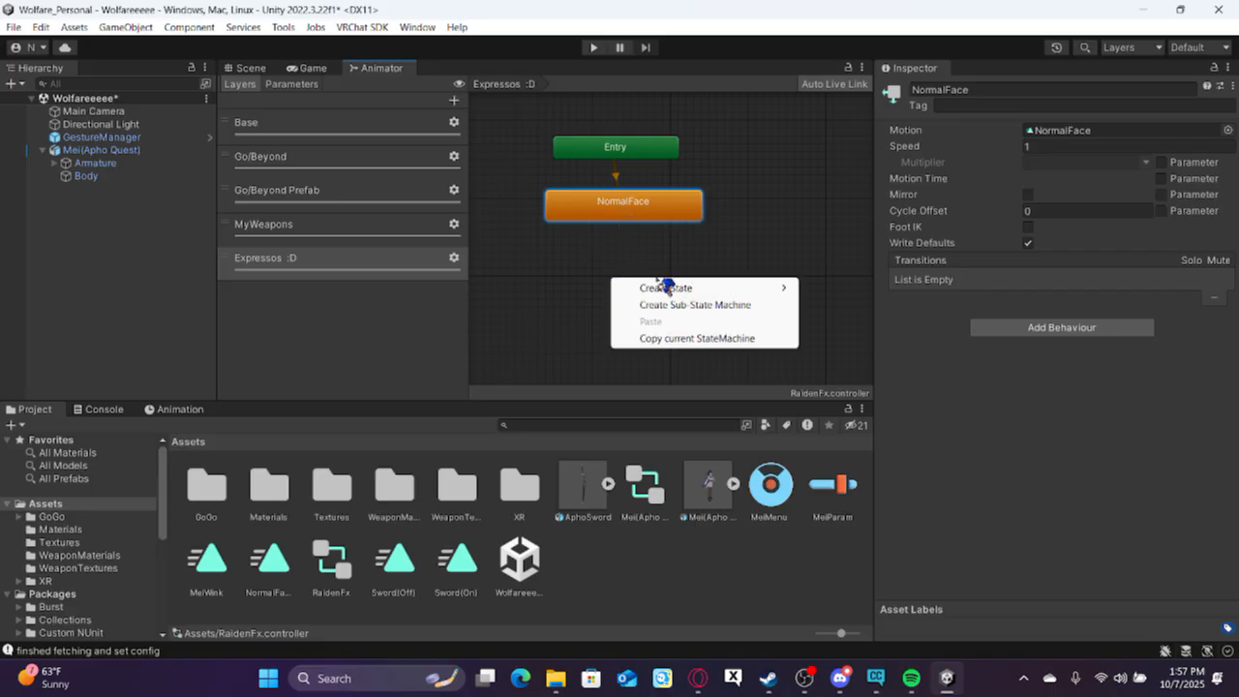
mouse_move(668, 288)
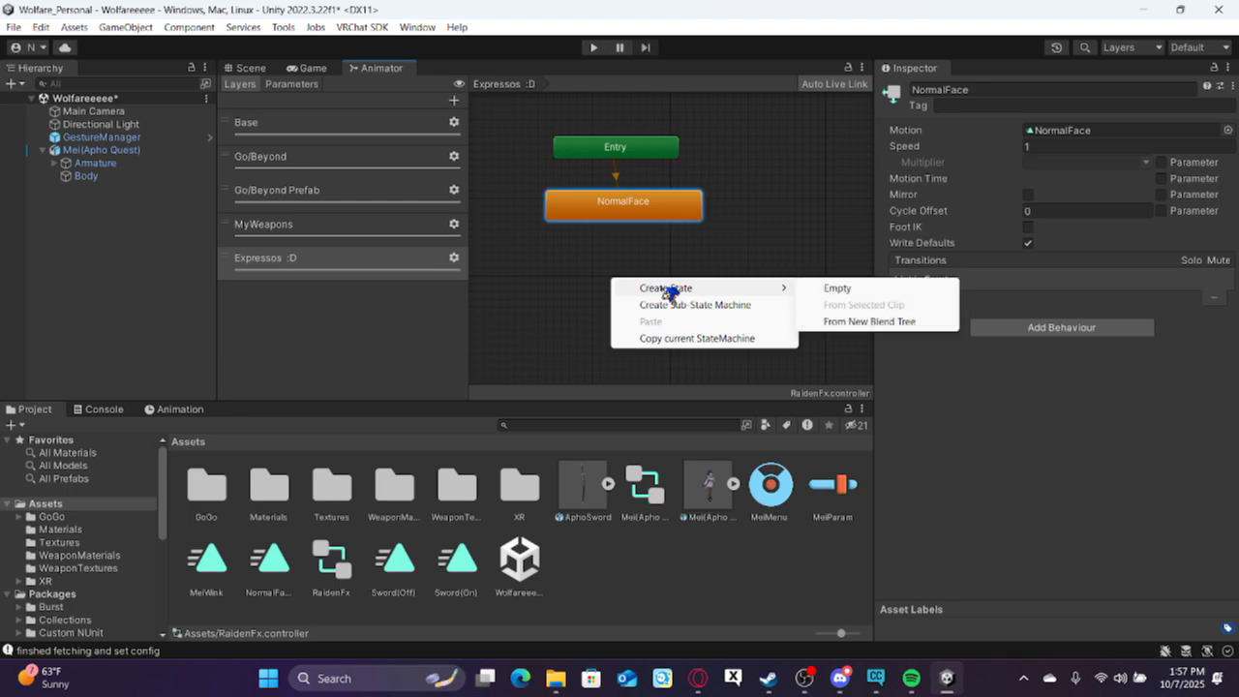
left_click(760, 259)
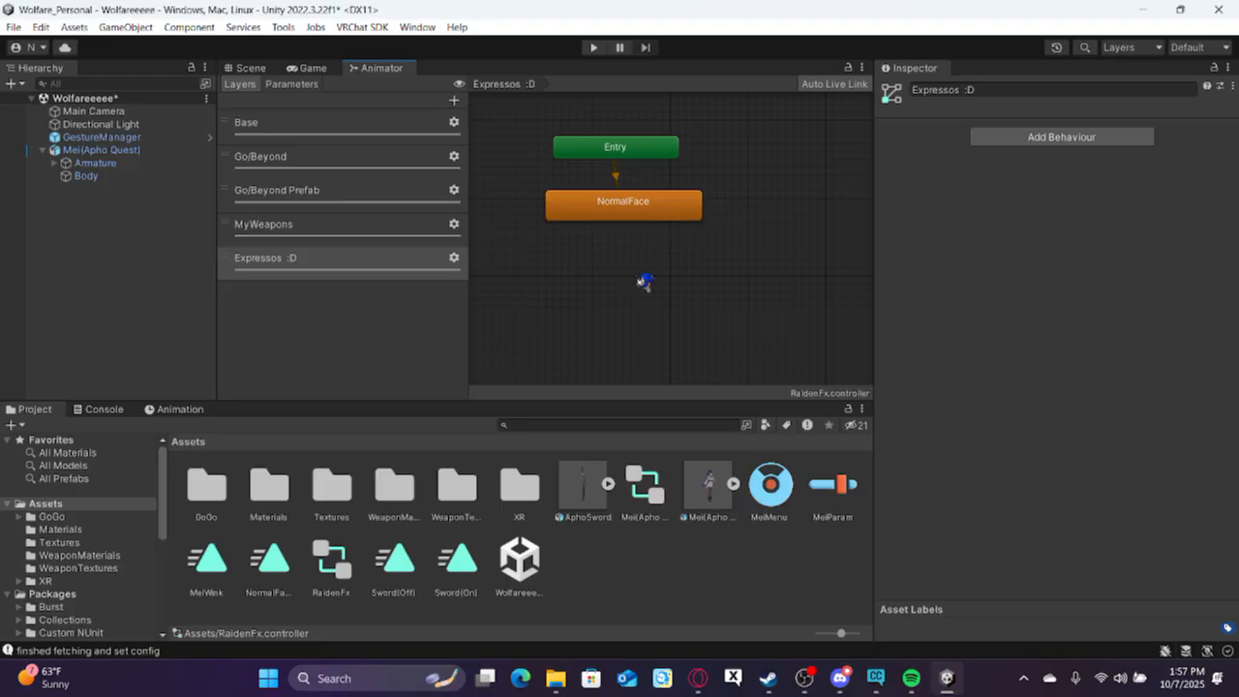
Add the MeiWink clip as a state just below NormalFace and create a transition from NormalFace to MeiWink.
left_click_drag(211, 570, 611, 289)
left_click_drag(682, 321, 618, 297)
left_click(595, 219)
right_click(614, 221)
left_click(634, 222)
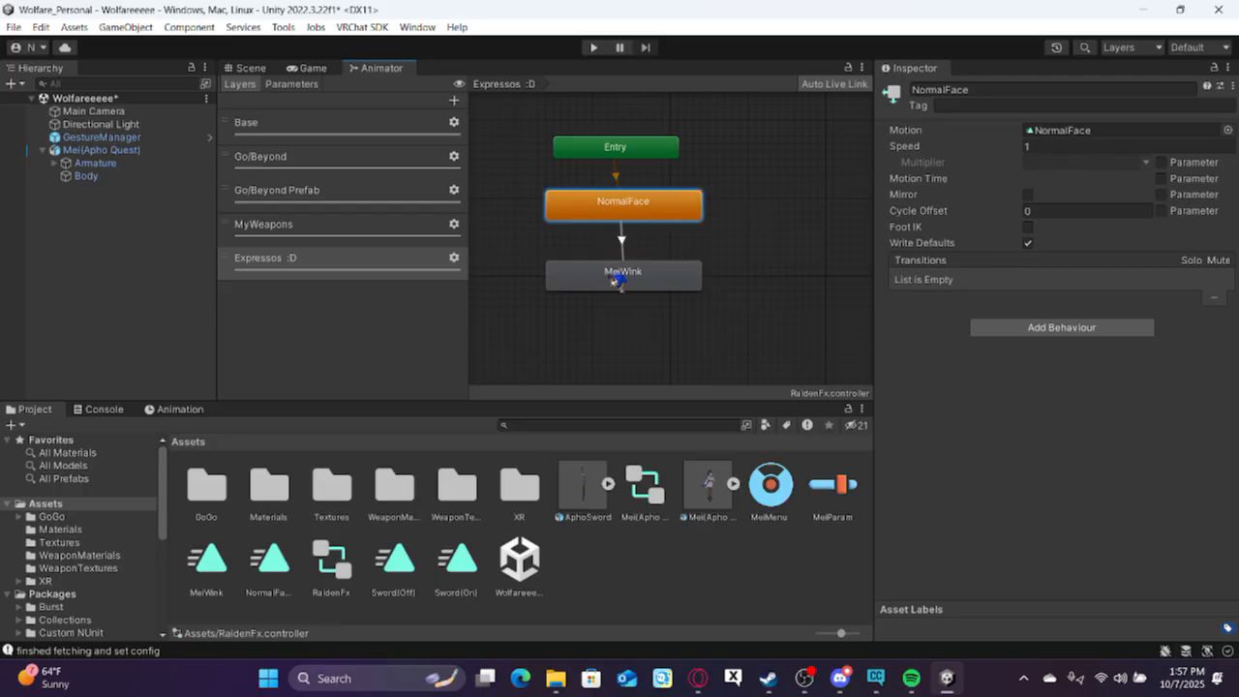
left_click(641, 287)
Create a return transition from the MeiWink state to NormalFace.
right_click(643, 289)
left_click(668, 297)
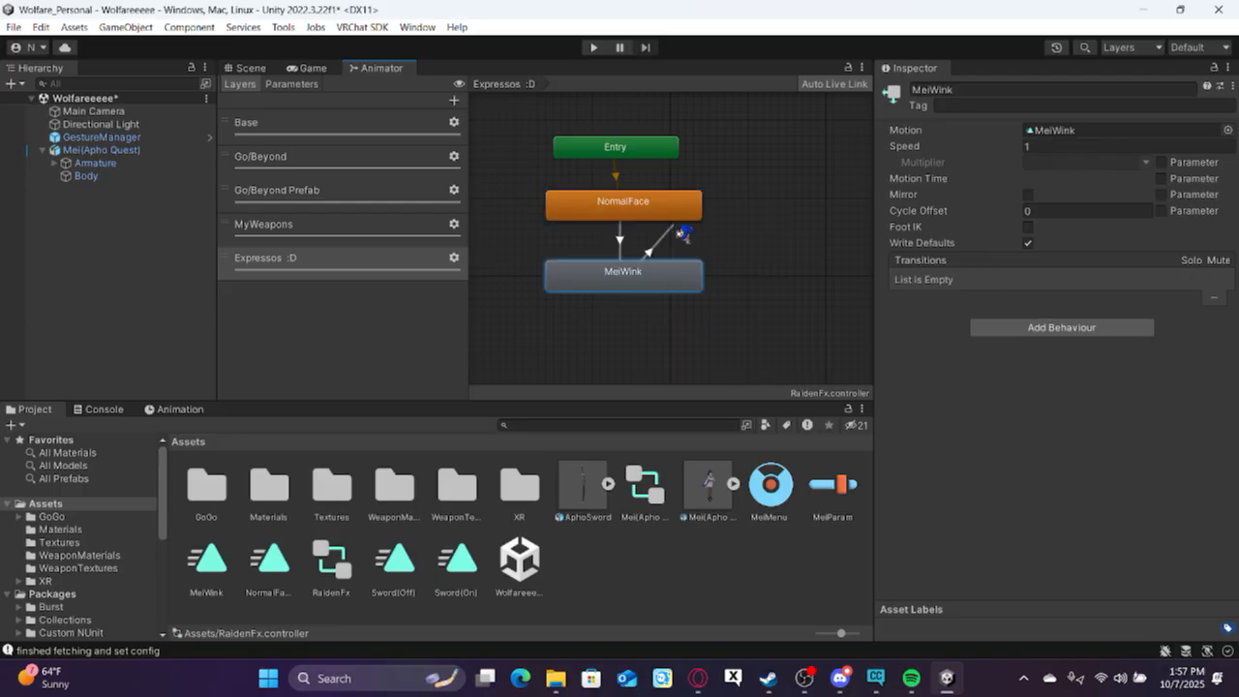
left_click(666, 209)
Add a condition to the NormalFace to MeiWink transition and look through its list of available parameters.
left_click(622, 242)
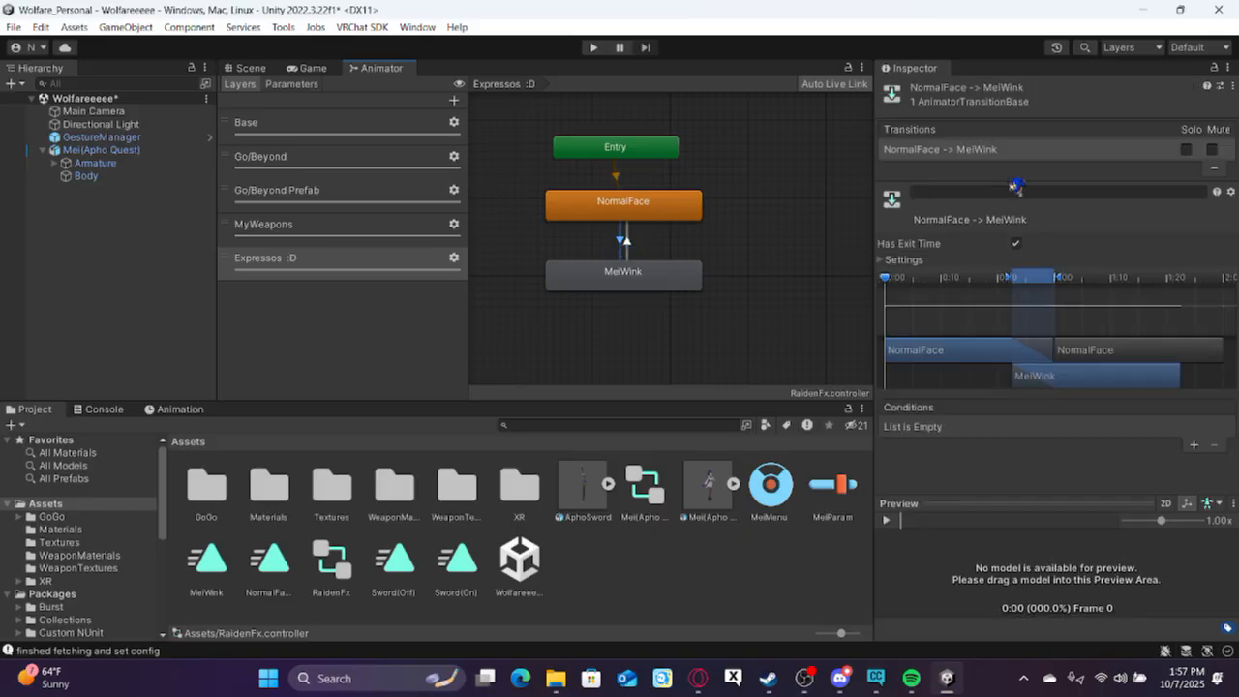
left_click(1194, 446)
left_click(971, 427)
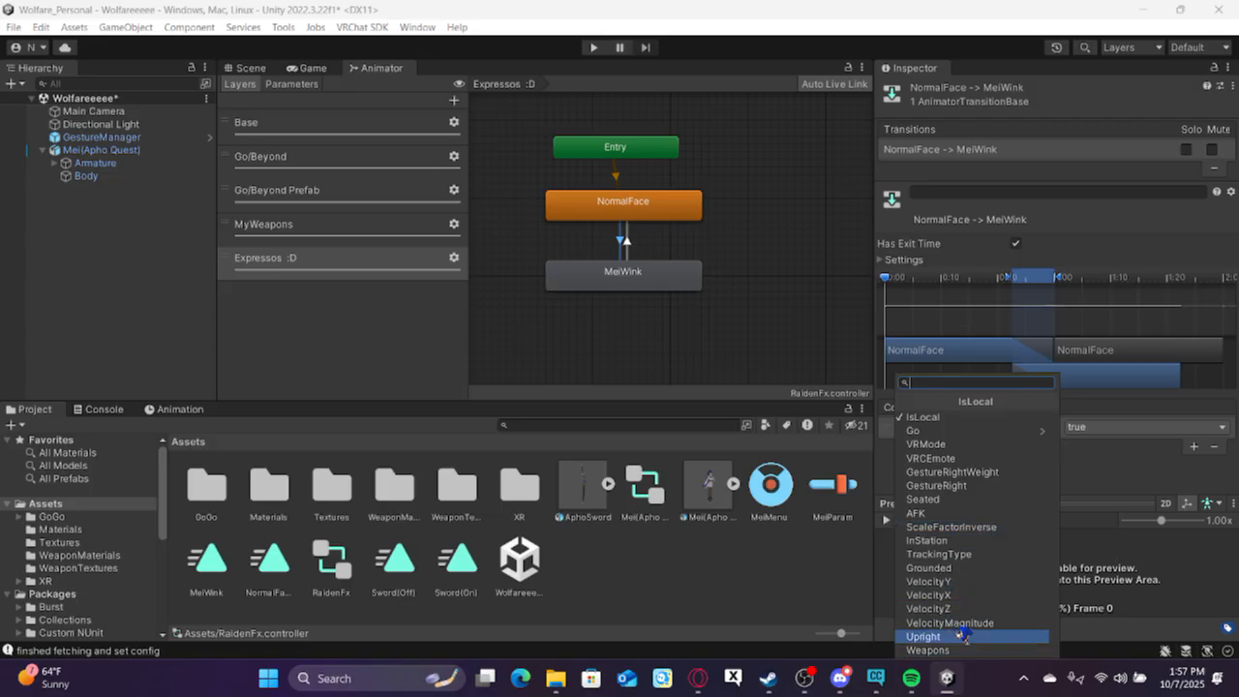
left_click(761, 329)
Add a new Int parameter to the RaidenFx controller, keeping VRCEmote above Go/Float in the parameter order.
left_click(291, 84)
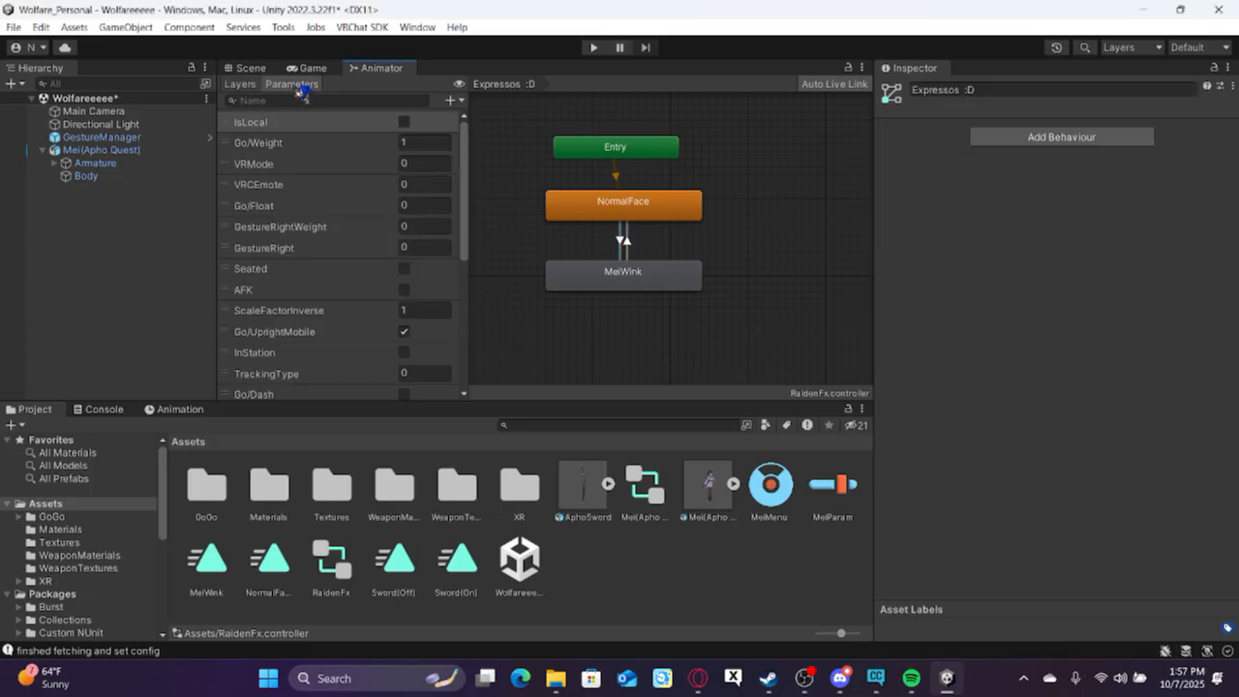
scroll(344, 216, "down", 6)
scroll(346, 222, "up", 6)
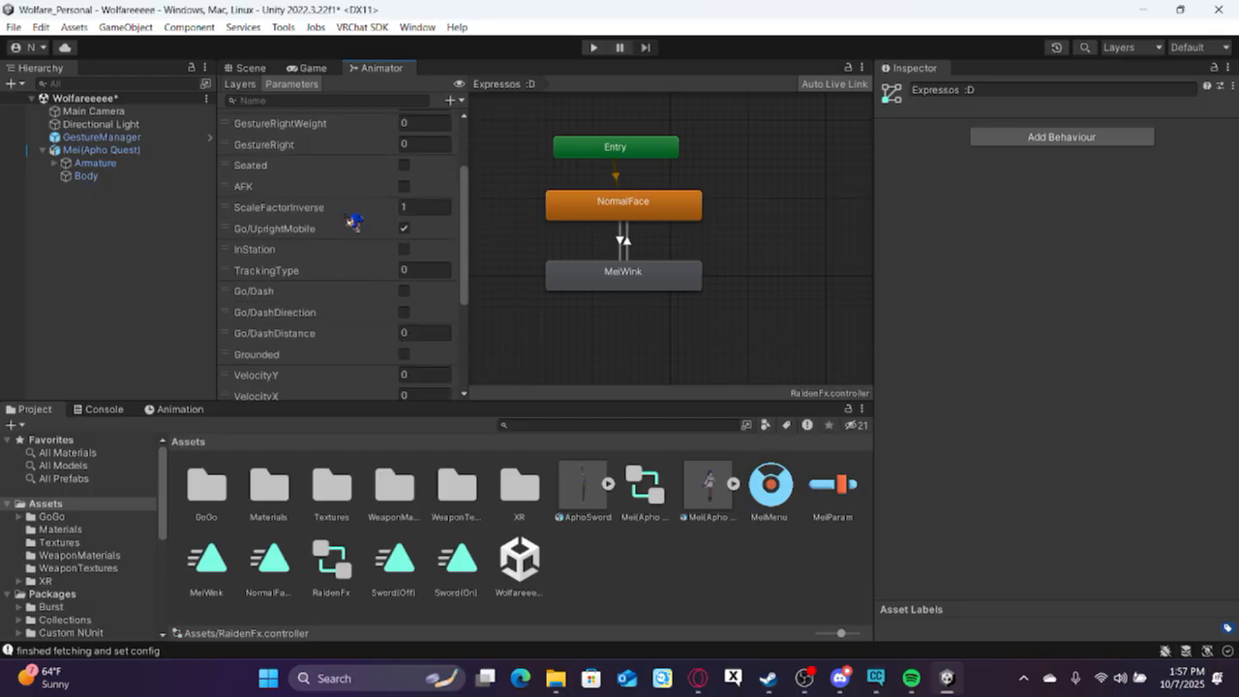
left_click(454, 101)
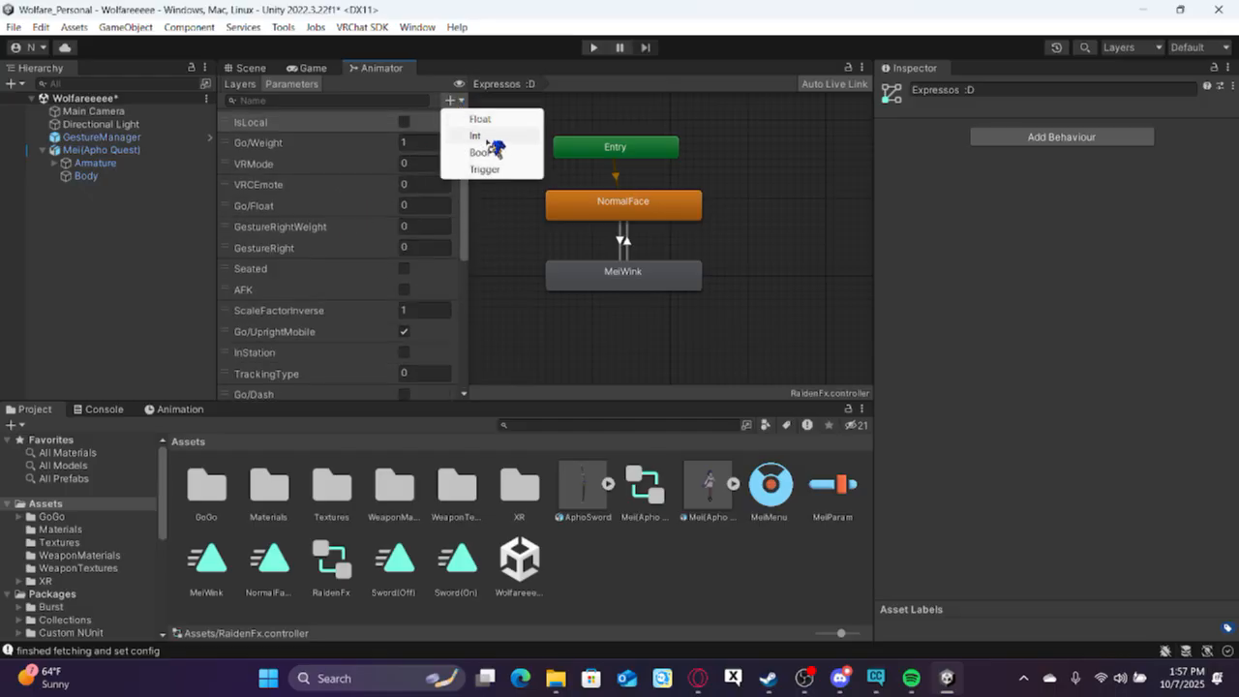
left_click(493, 150)
mouse_move(462, 185)
left_mouse_down()
mouse_move(468, 227)
mouse_move(465, 200)
left_mouse_up()
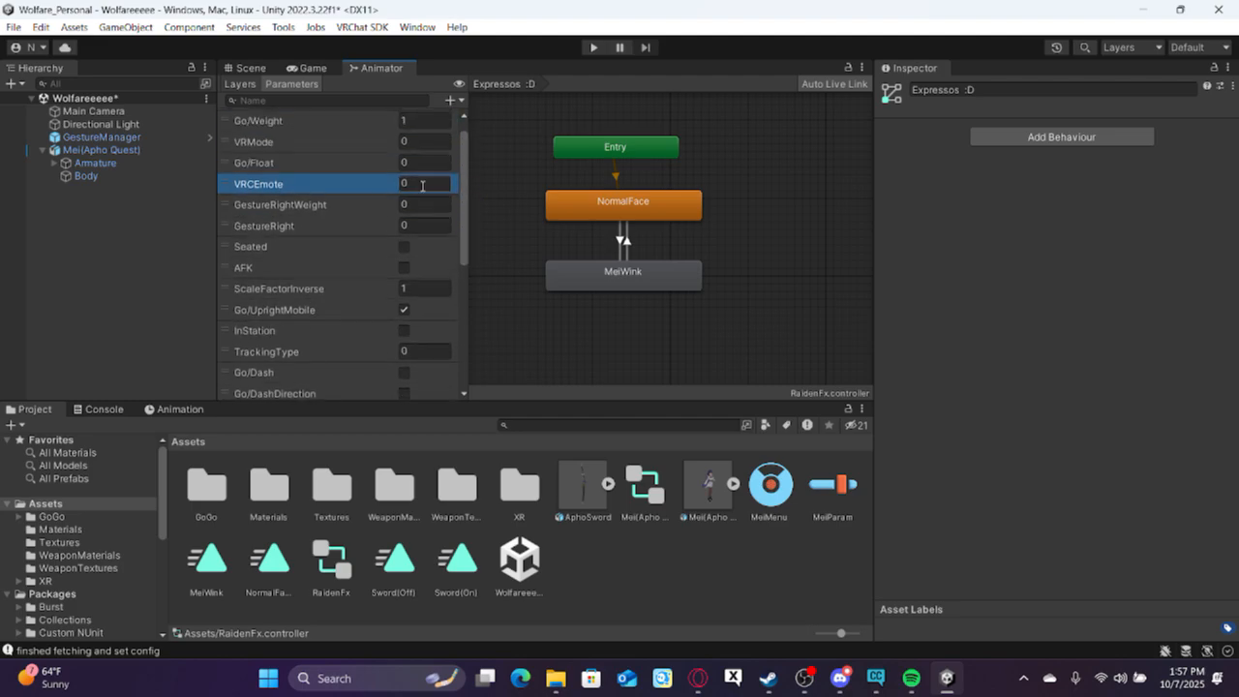
left_click_drag(364, 189, 373, 173)
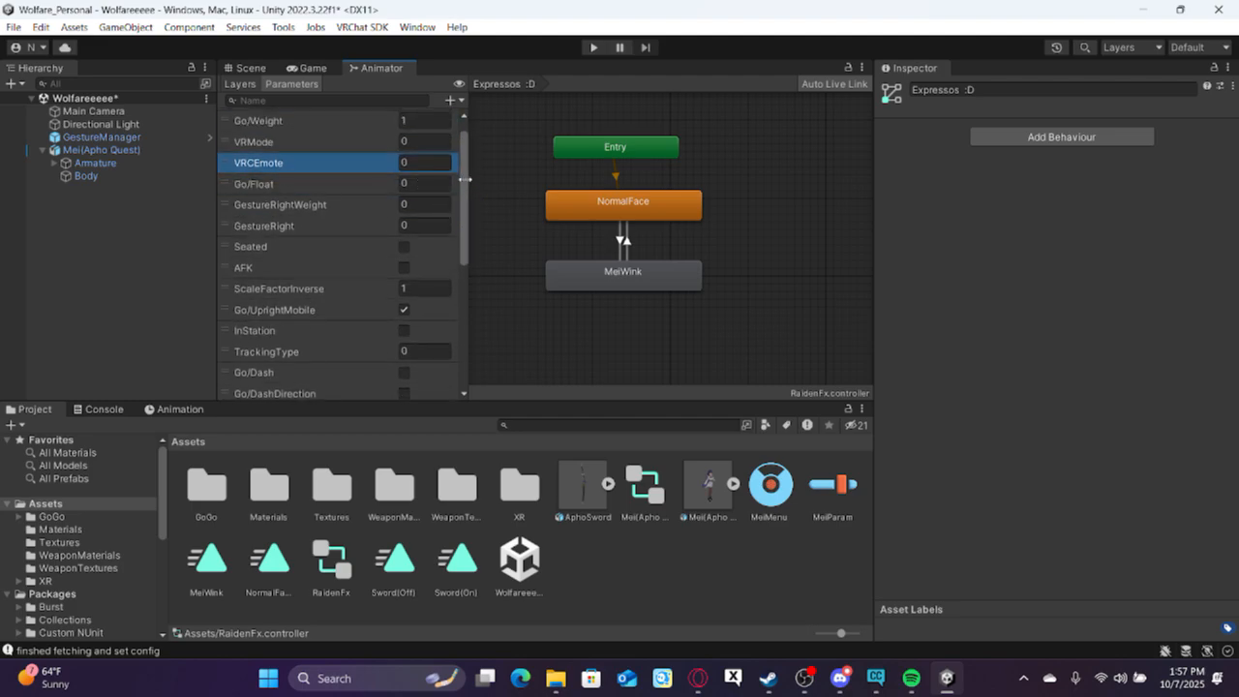
left_click_drag(474, 187, 472, 439)
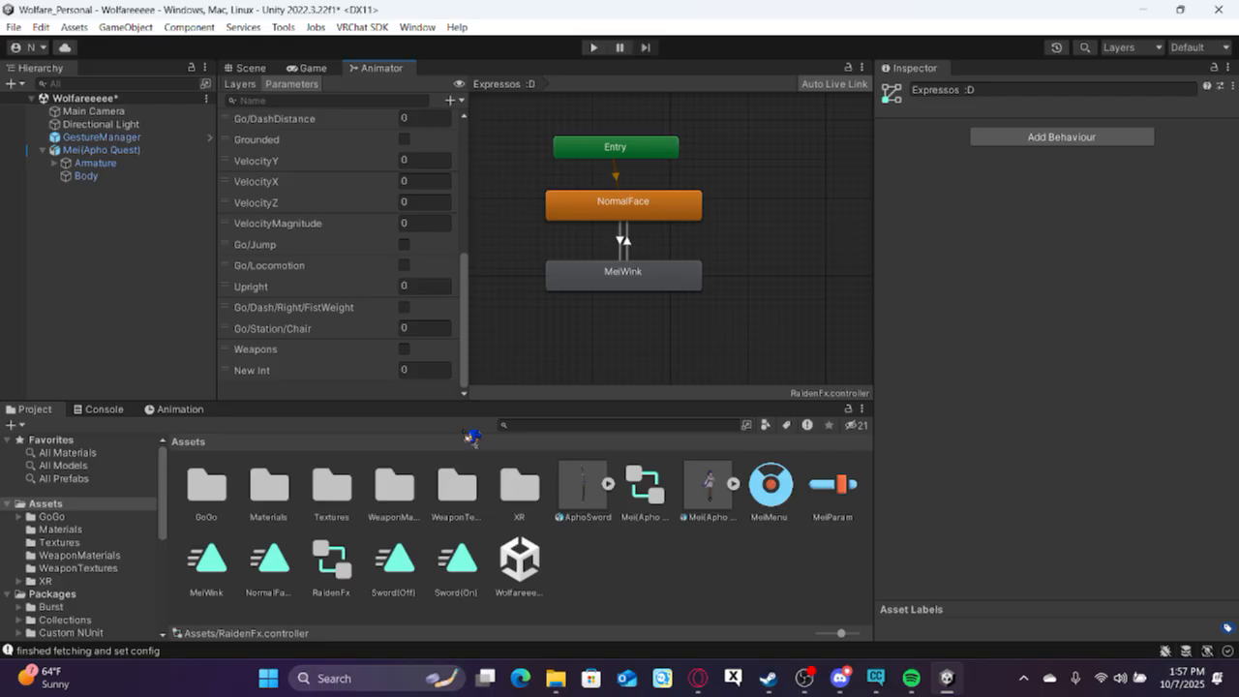
Copy the name of the "Expressions :D" parameter from the MeiParam asset and rename the new Int parameter with it.
left_click(830, 499)
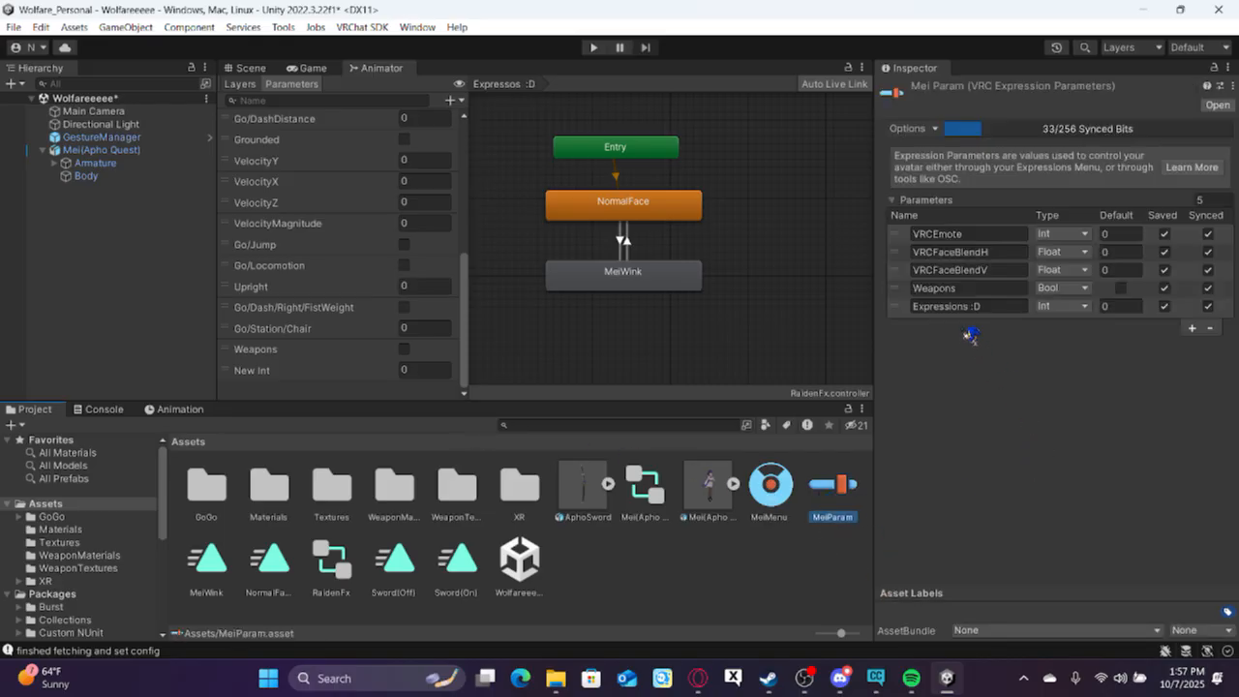
left_click(979, 308)
key("ctrl+c")
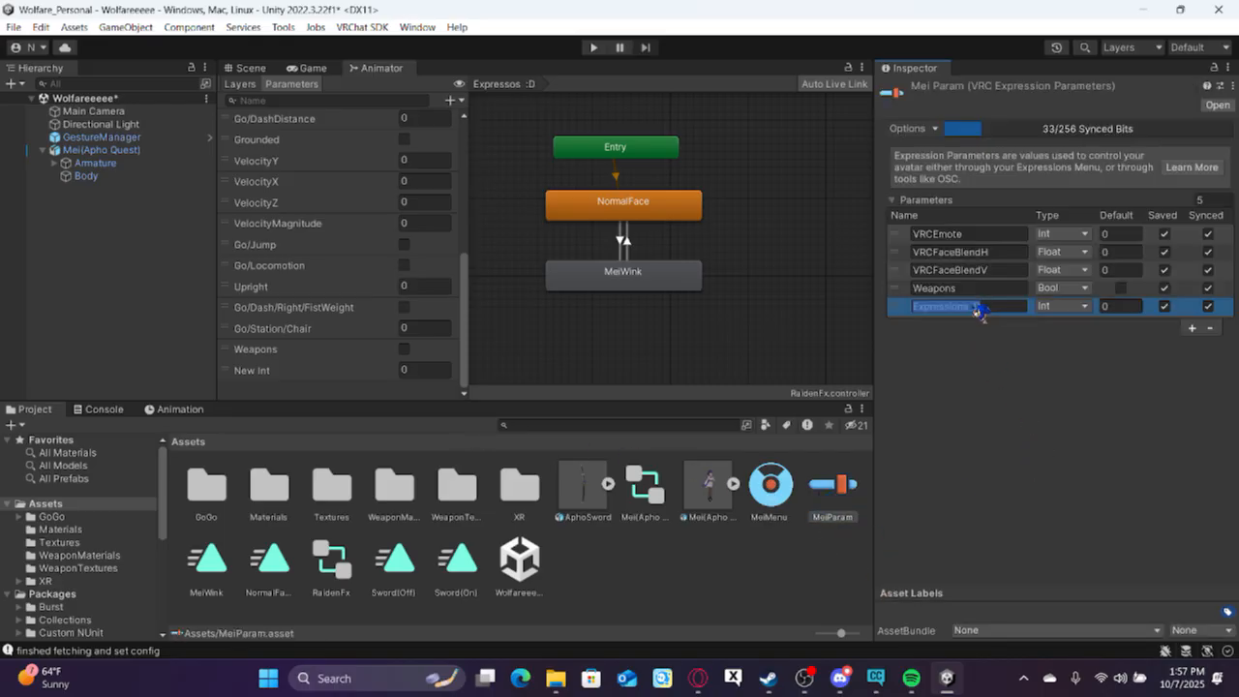
left_click(258, 379)
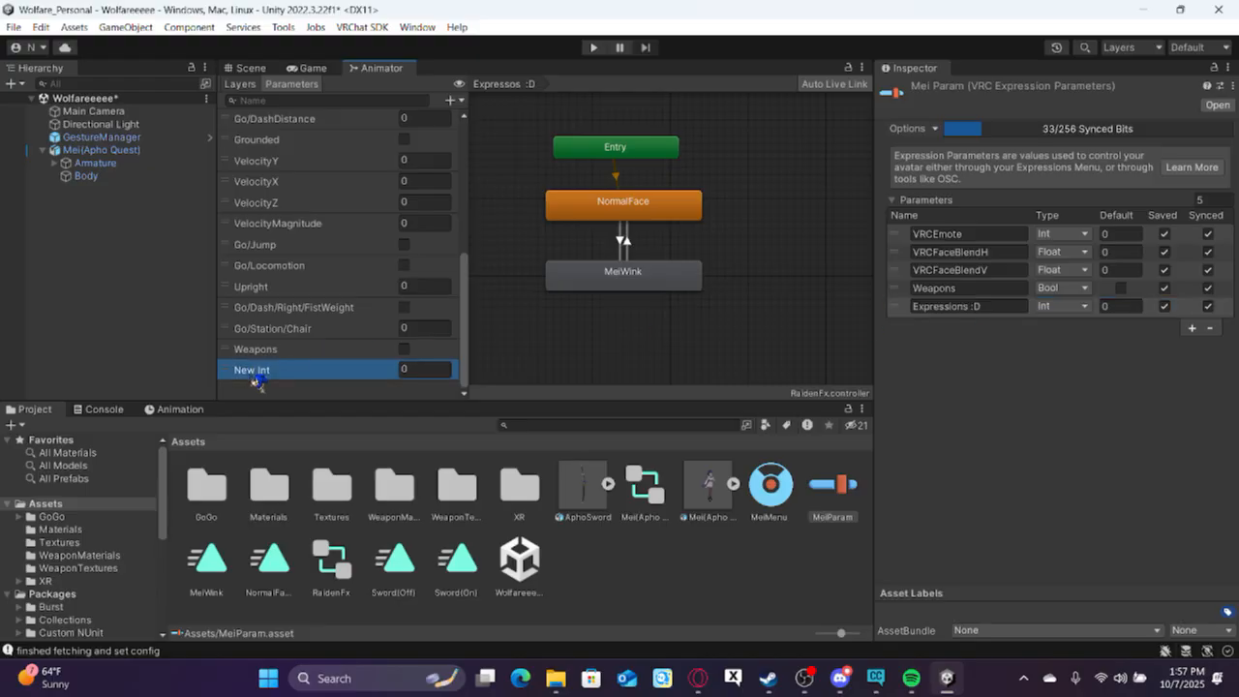
left_click(259, 372)
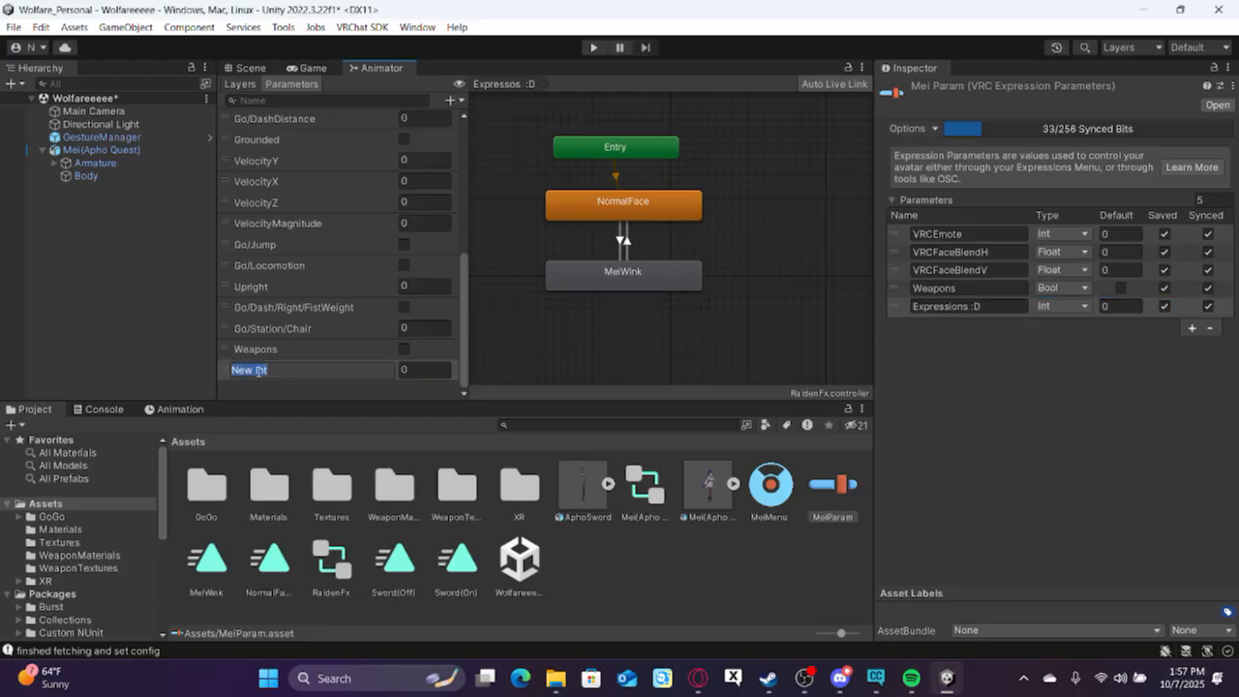
key("ctrl+v")
key("Return")
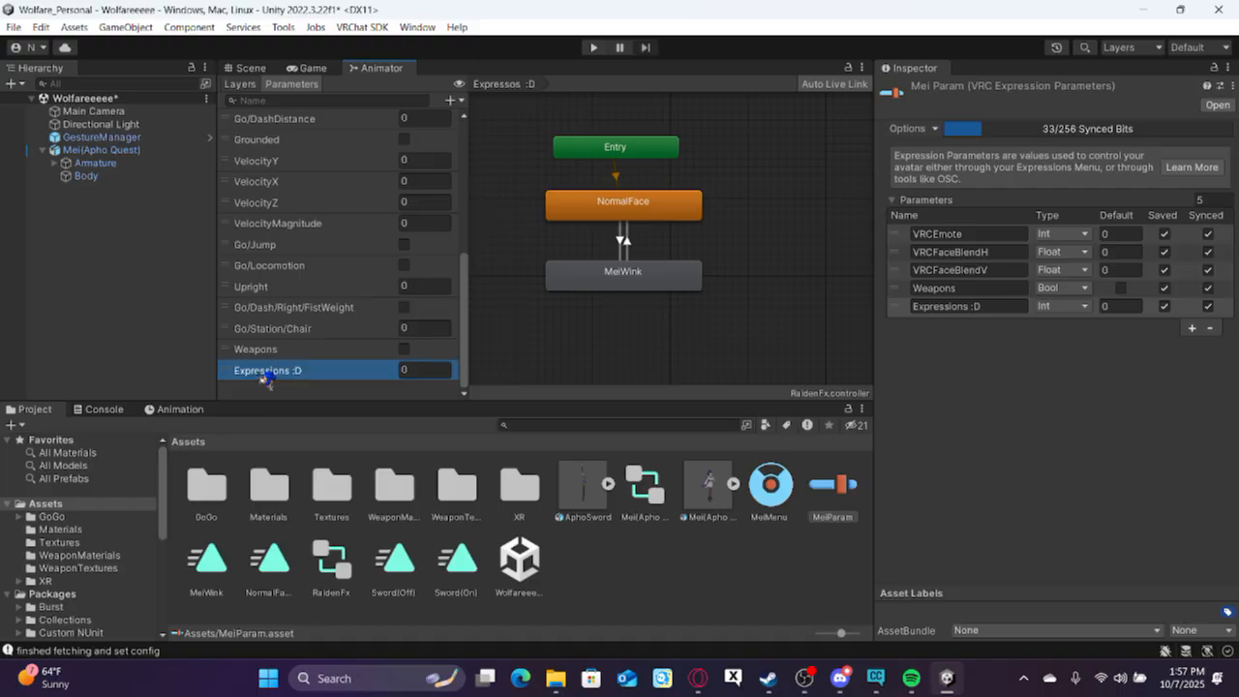
In the "Expressos :D" layer, move the MeiWink state beside Entry and place NormalFace lower beneath Entry.
left_click(254, 87)
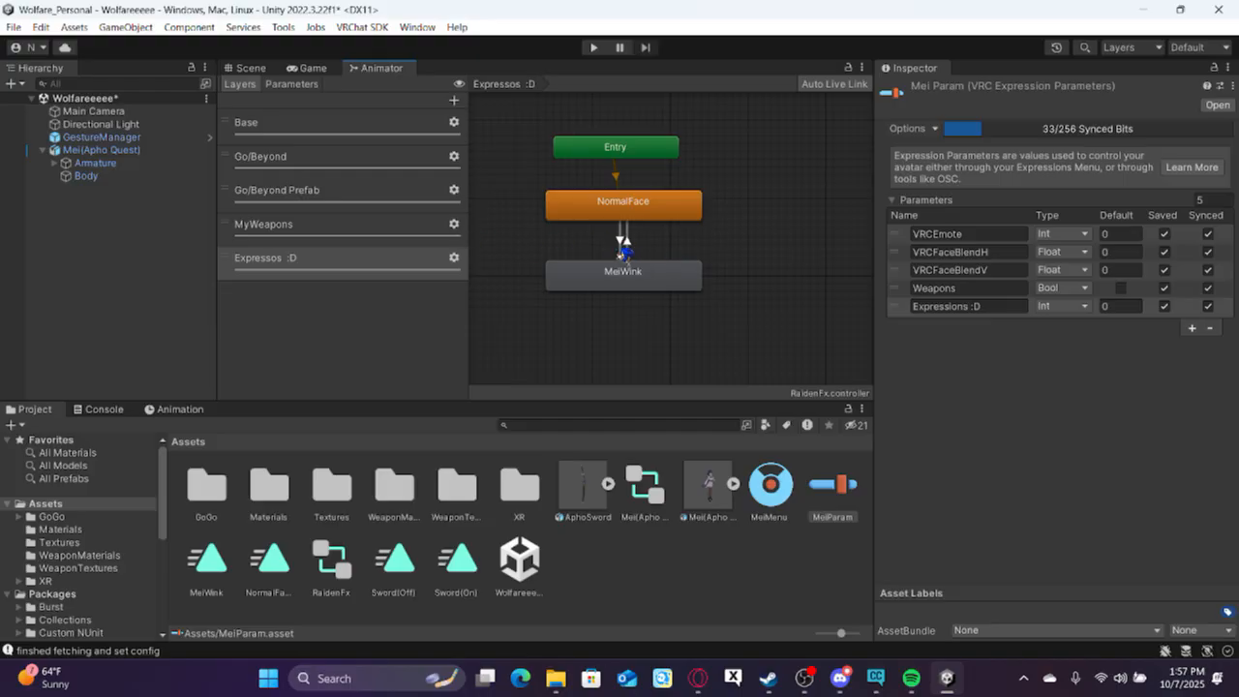
left_click(629, 256)
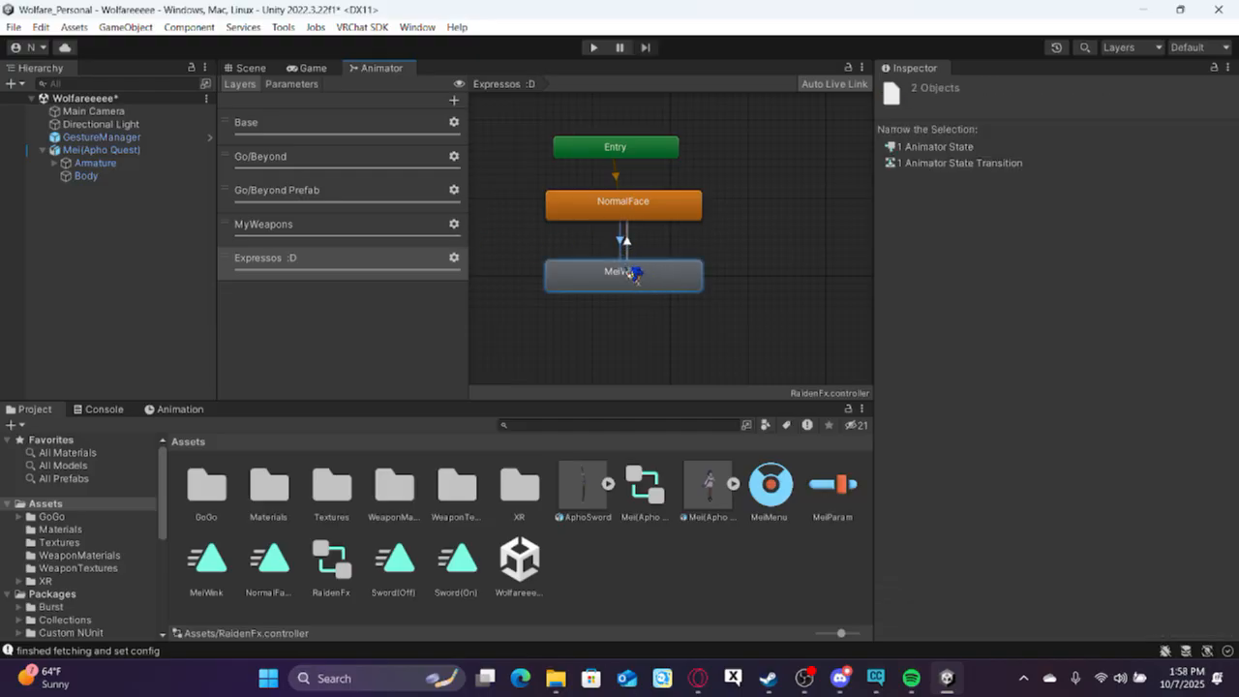
left_click(588, 235)
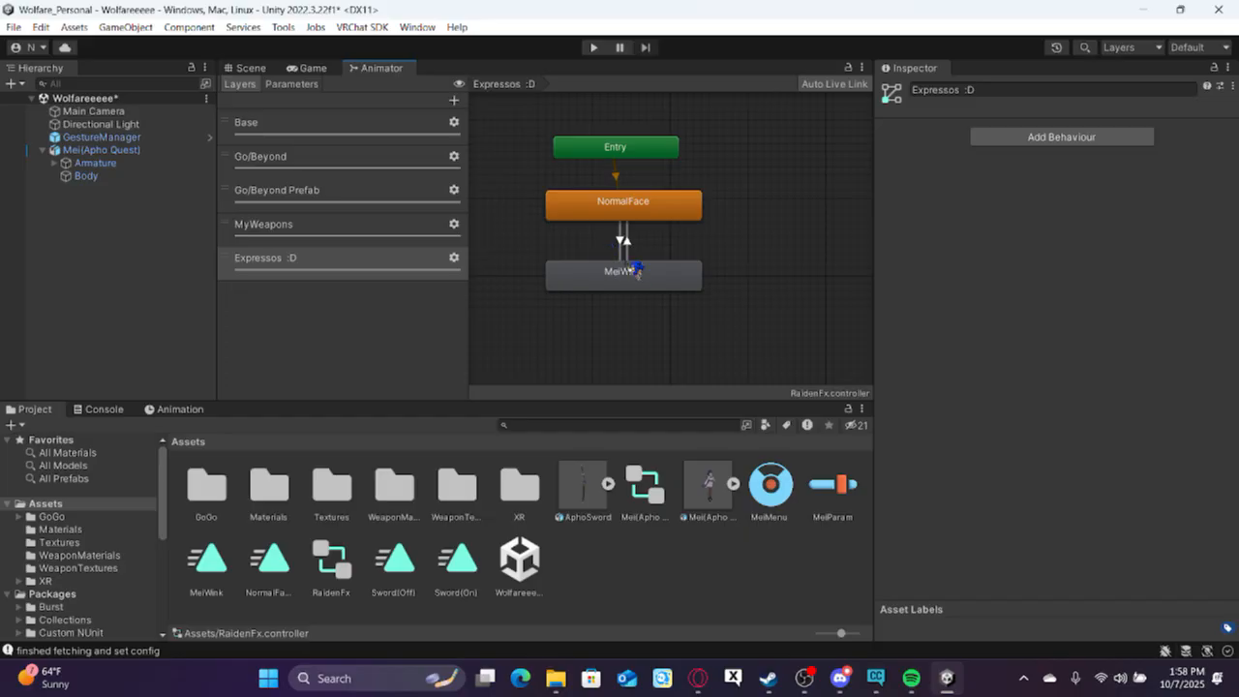
left_click_drag(649, 283, 811, 151)
middle_click_drag(693, 270, 642, 262)
scroll(642, 262, "up", 2)
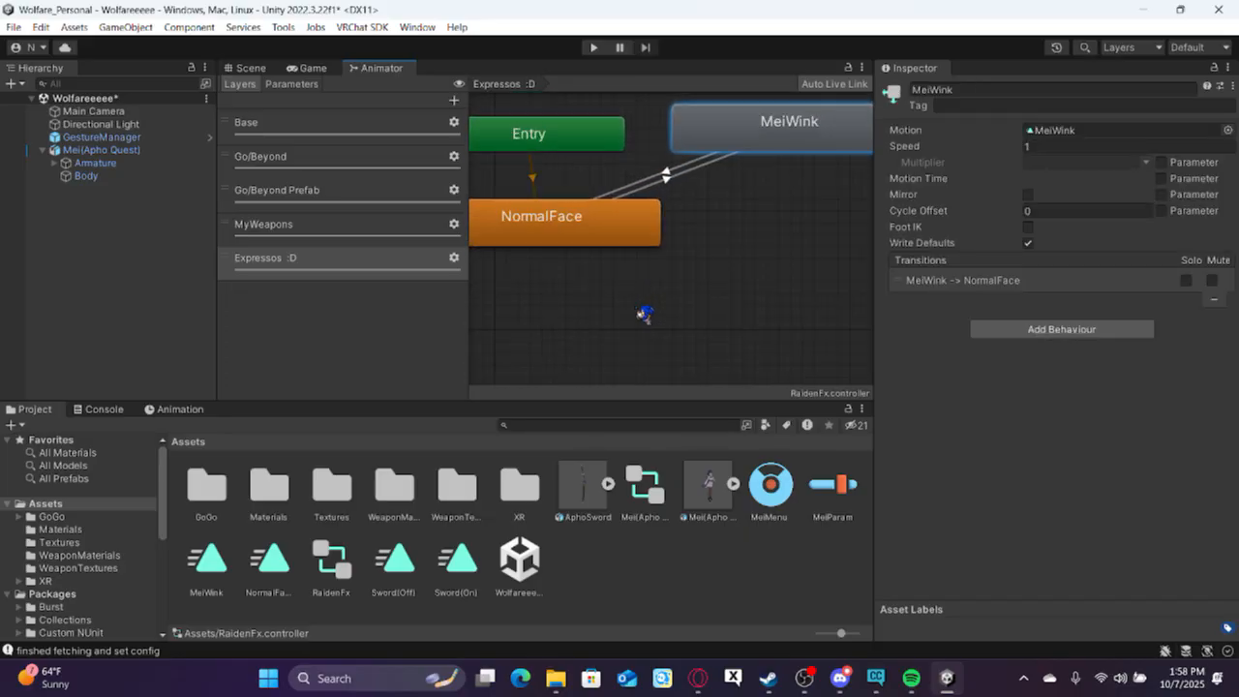
left_click(571, 254)
left_click_drag(556, 263, 548, 267)
middle_click_drag(577, 257, 616, 247)
scroll(620, 241, "down", 3)
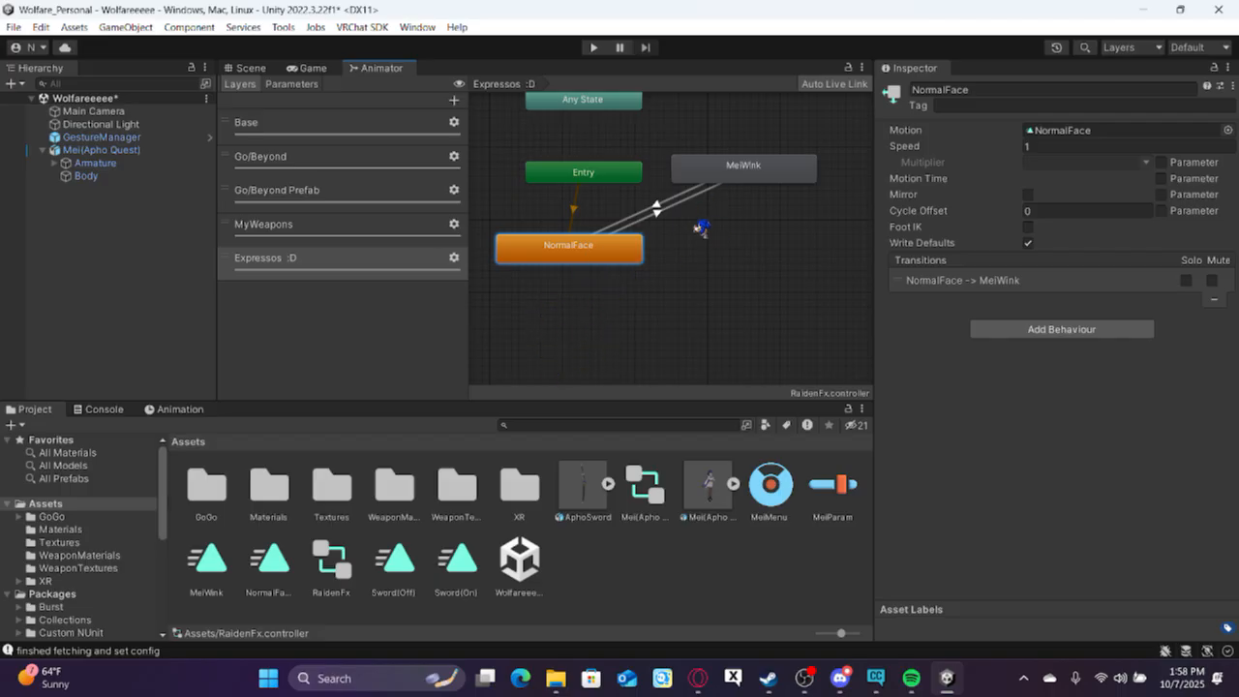
Turn off Has Exit Time for the NormalFace to MeiWink transition and expand its settings.
scroll(629, 276, "up", 4)
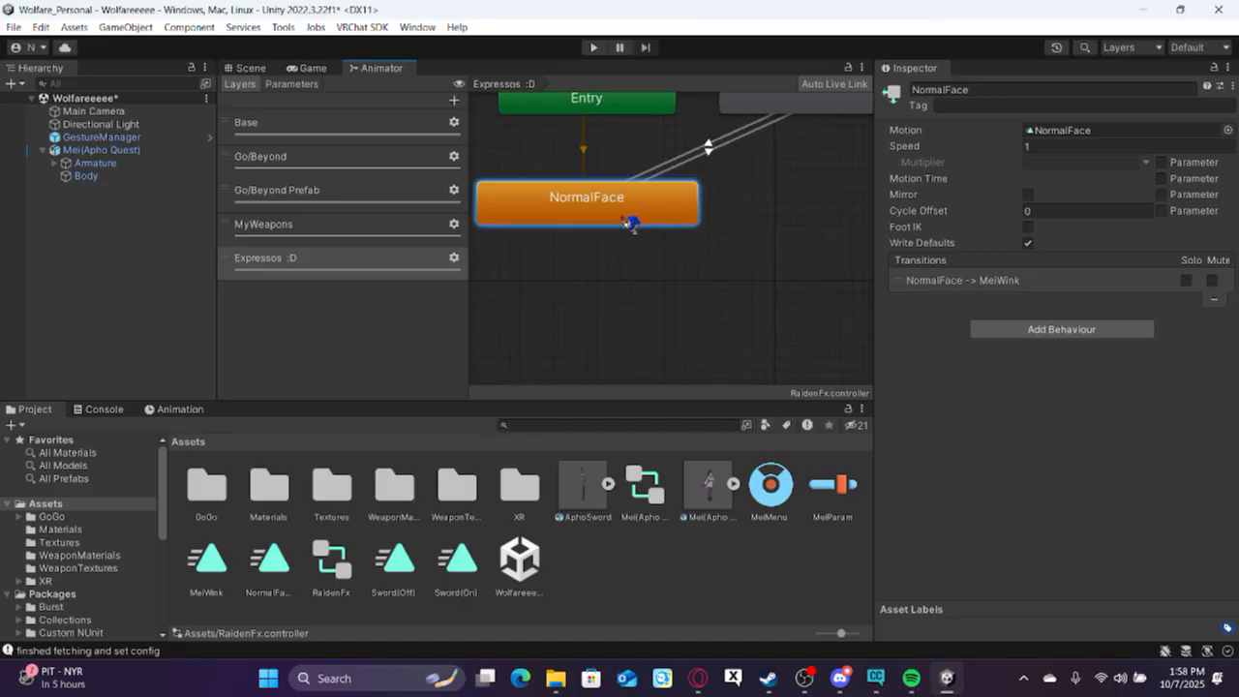
scroll(630, 290, "down", 3)
middle_click_drag(633, 306, 638, 295)
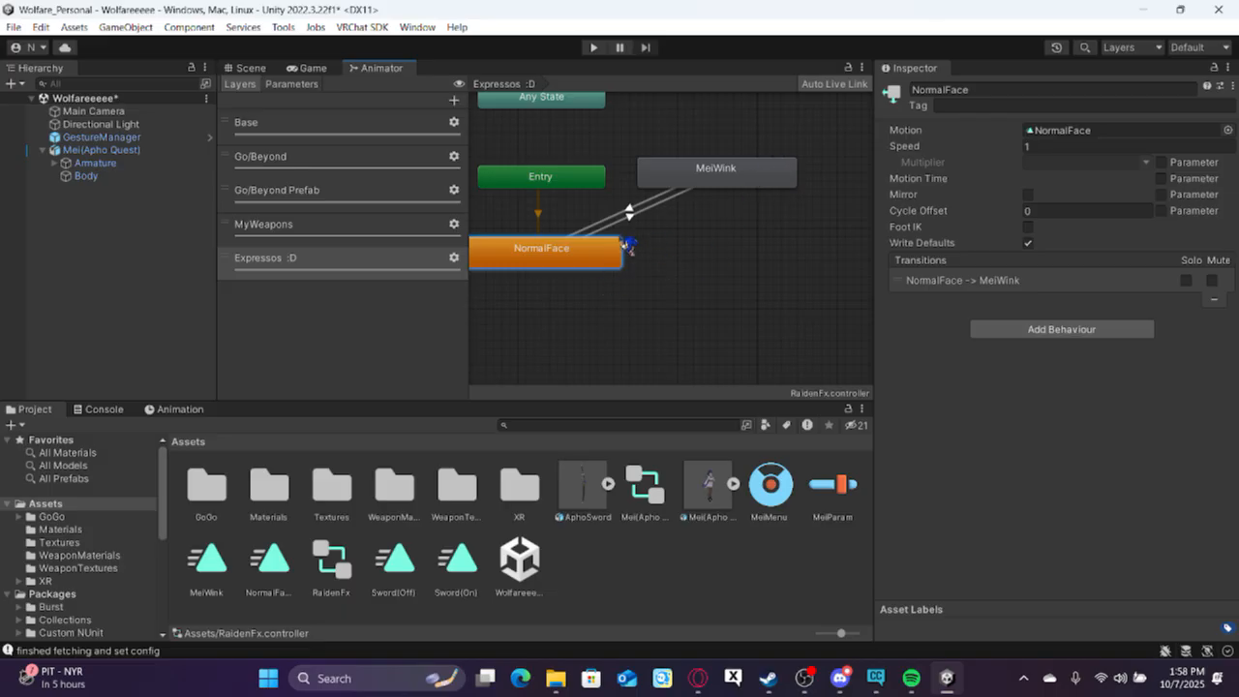
scroll(627, 246, "up", 2)
left_click(668, 221)
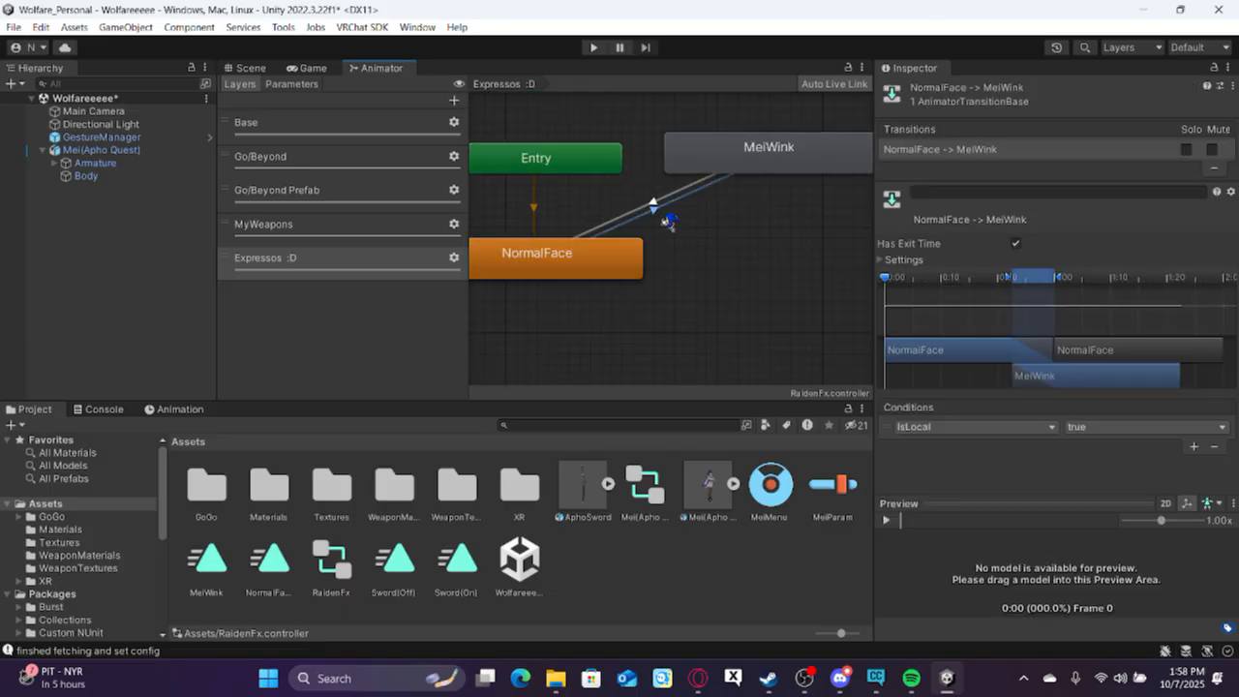
left_click(1016, 243)
left_click(899, 261)
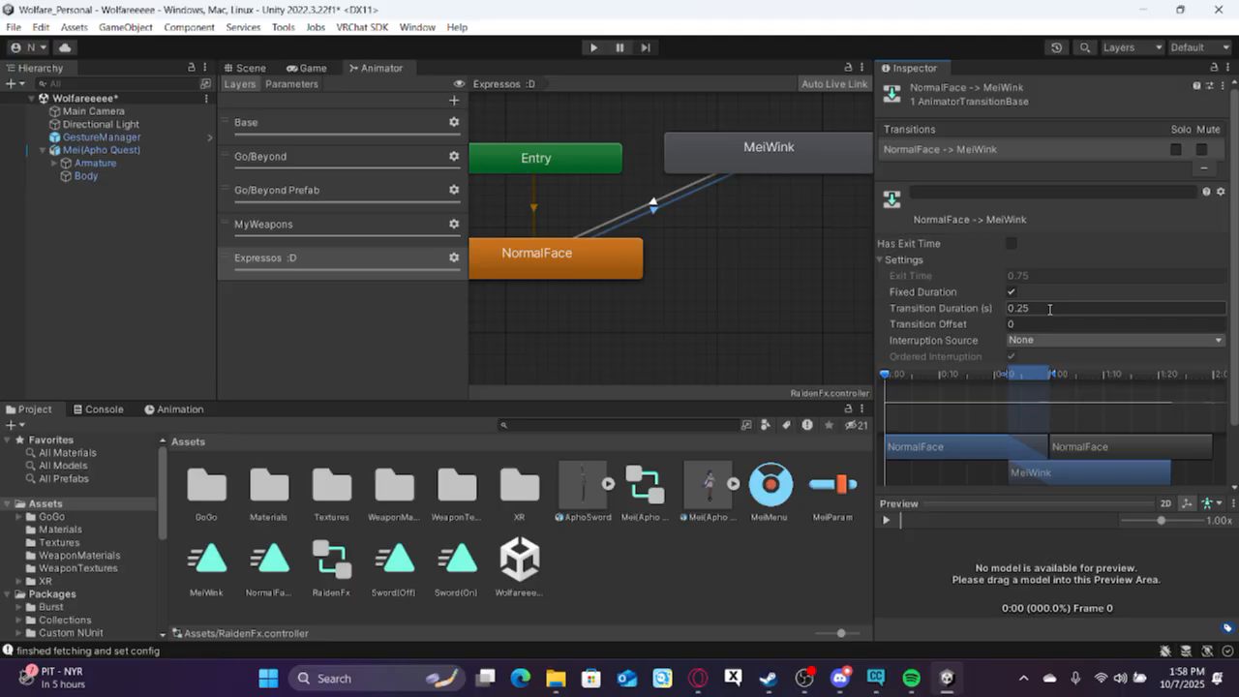
Change the NormalFace to MeiWink transition's condition to Expressions :D Equals 1.
scroll(923, 262, "down", 2)
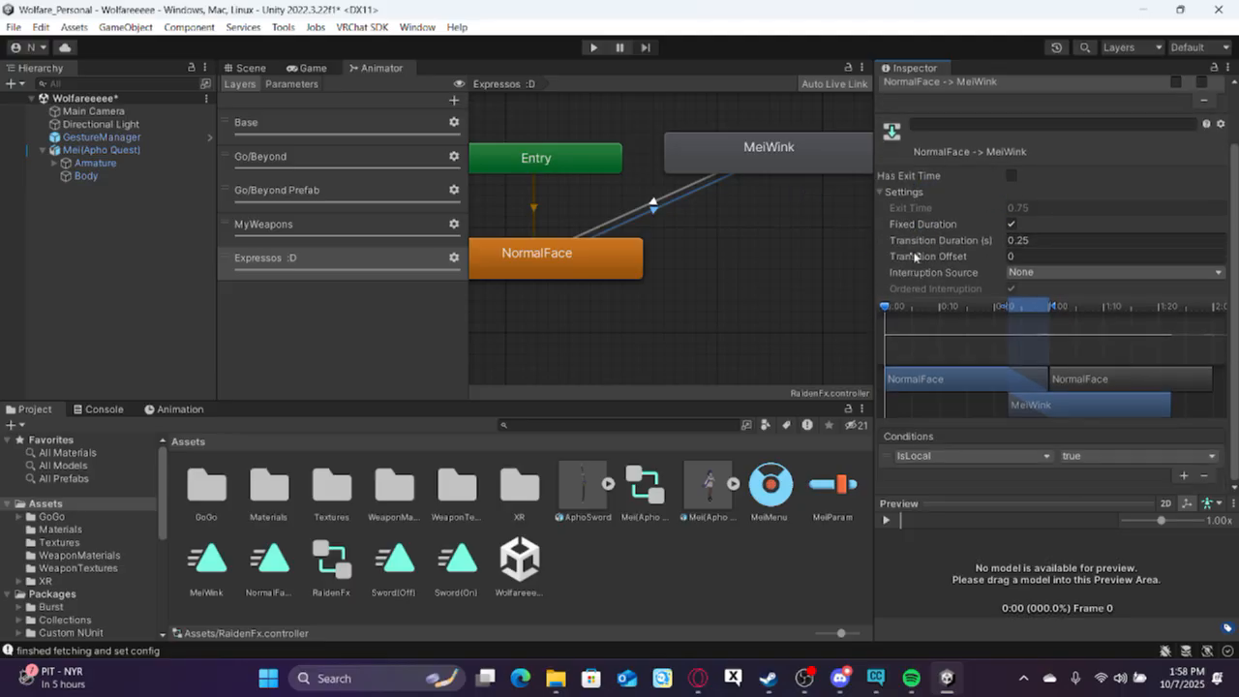
left_click(1043, 459)
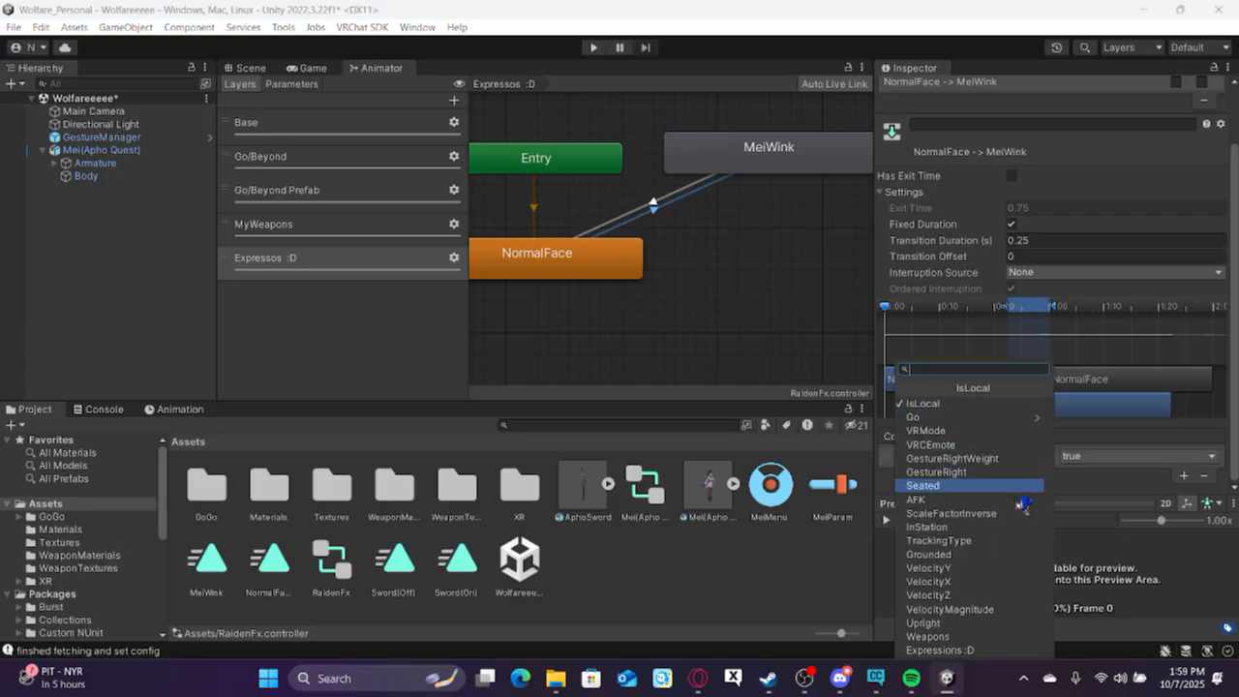
left_click(983, 651)
left_click(1097, 456)
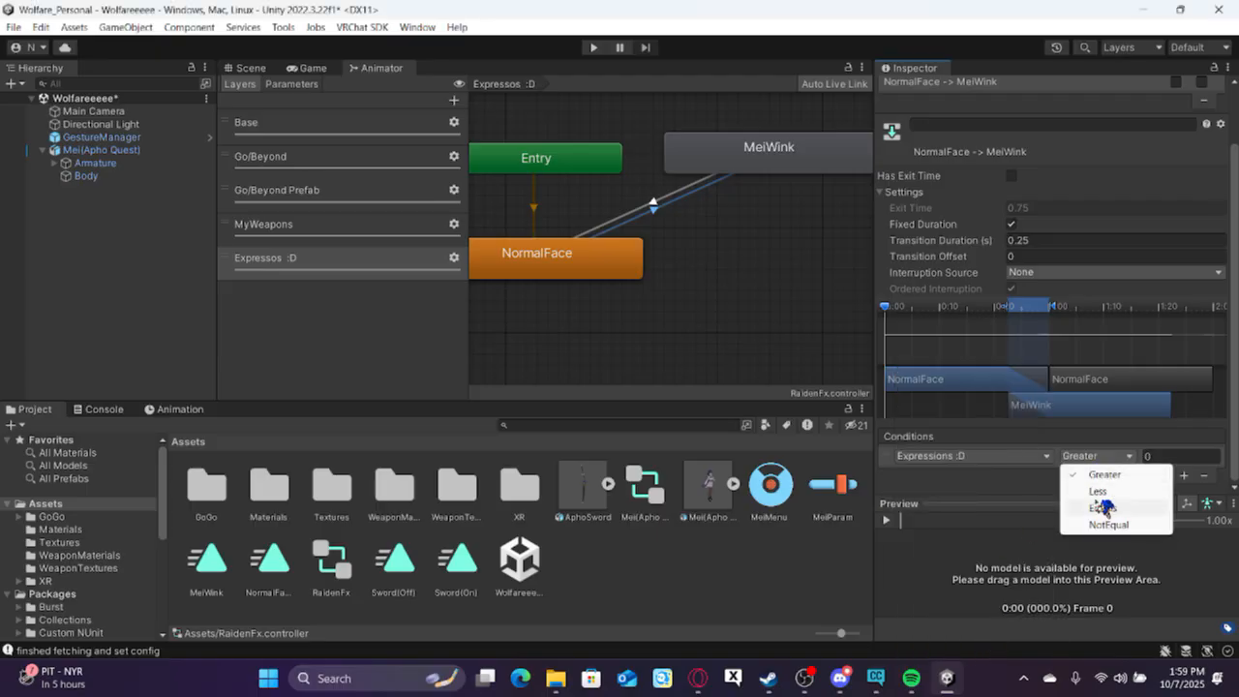
left_click(1105, 507)
left_click(1157, 457)
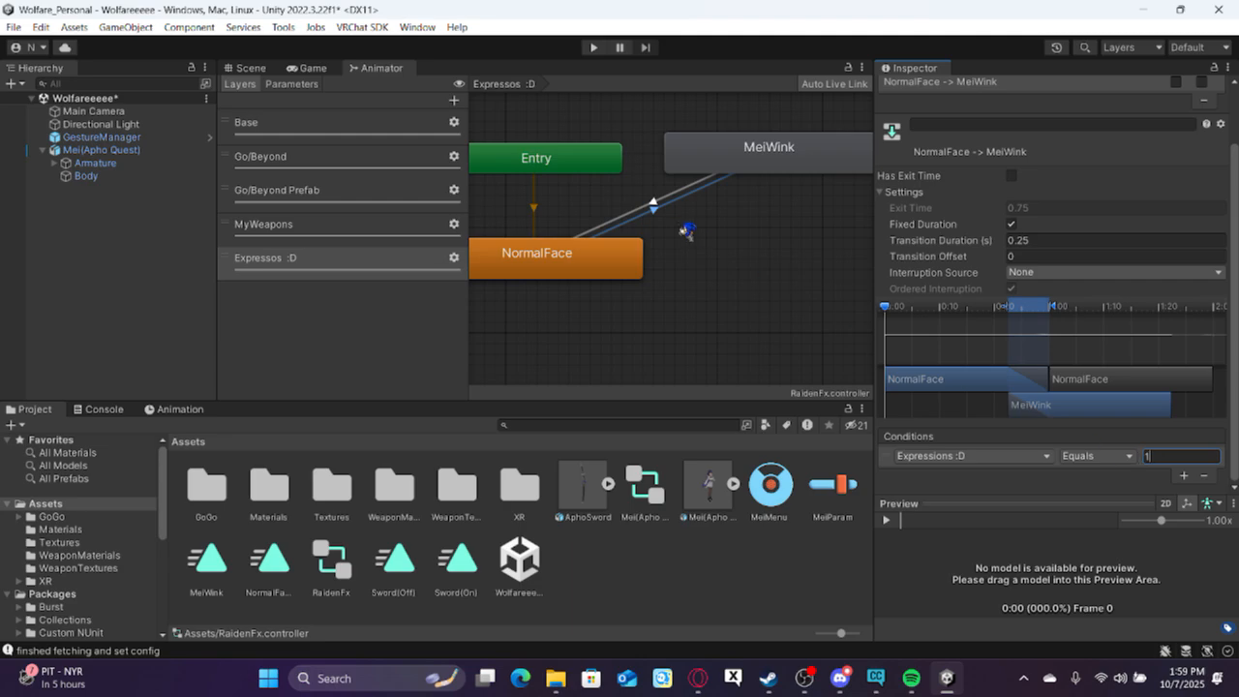
Copy the NormalFace to MeiWink transition's parameters and paste both settings and conditions onto the MeiWink to NormalFace transition.
scroll(968, 155, "up", 2)
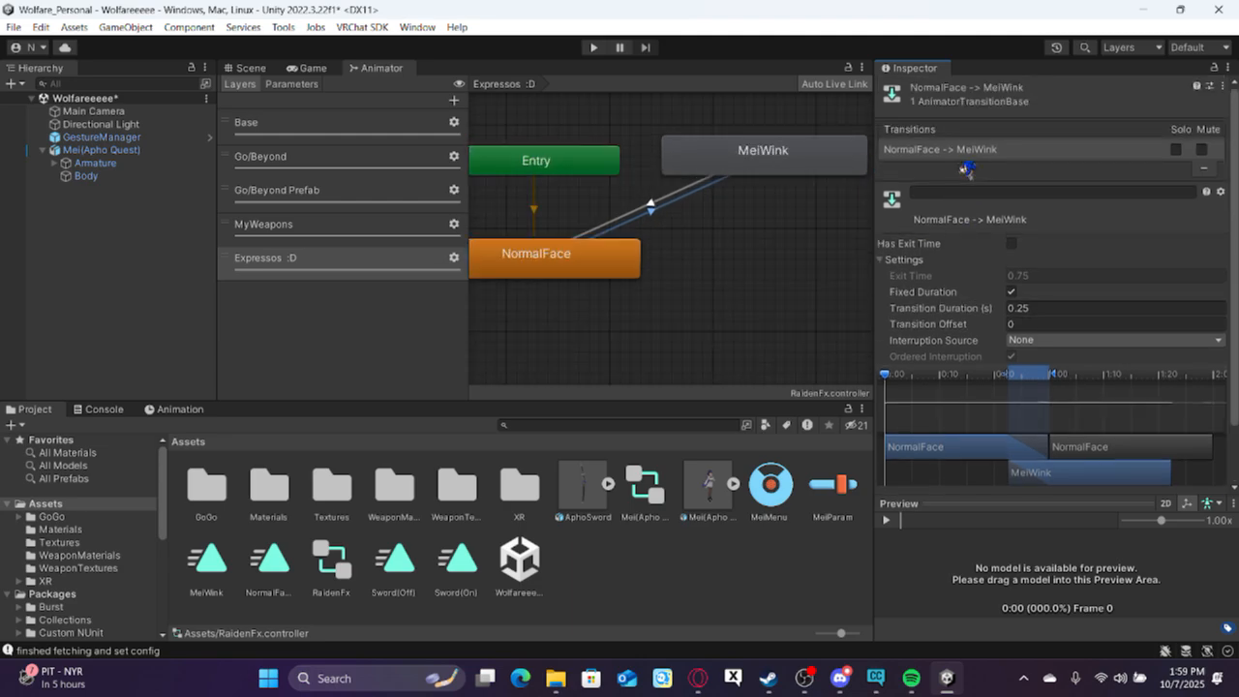
right_click(989, 155)
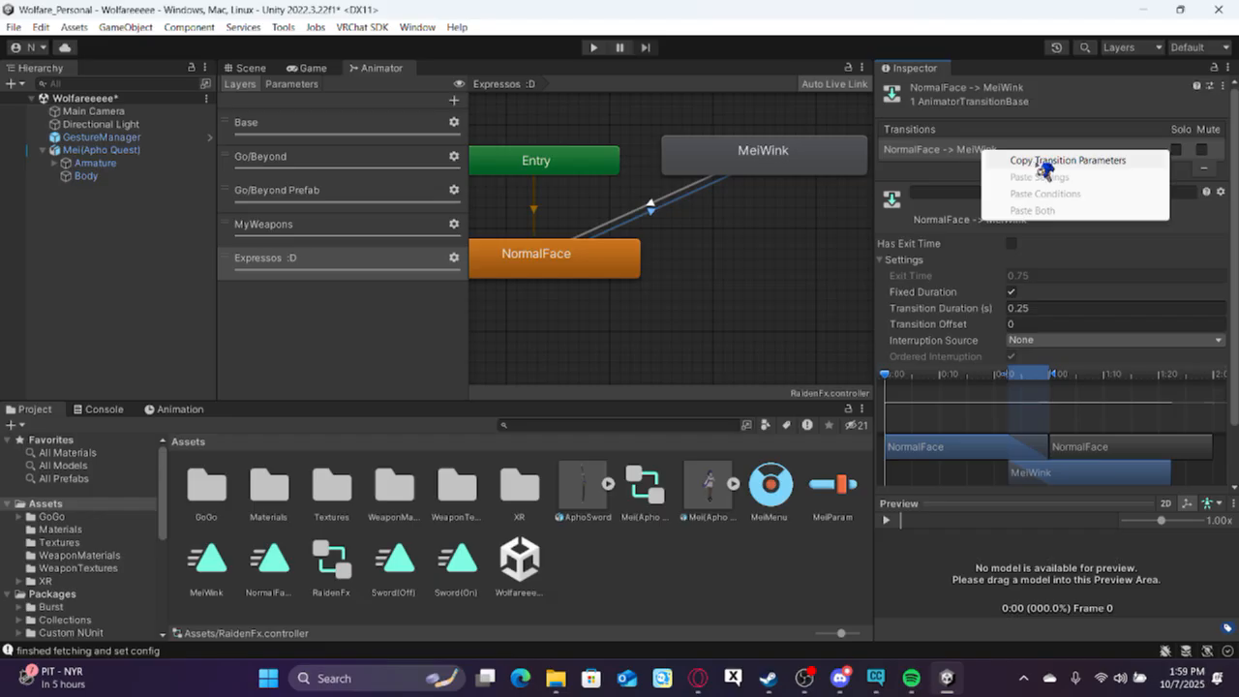
left_click(1043, 162)
left_click(677, 196)
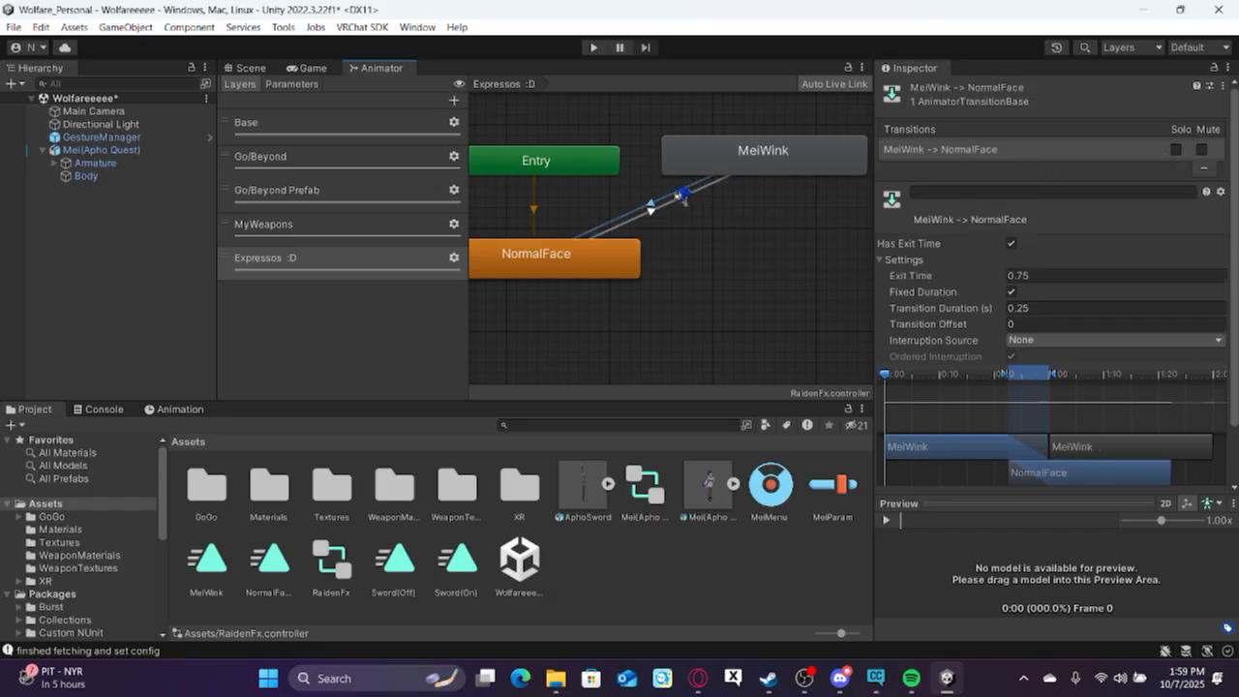
right_click(1039, 152)
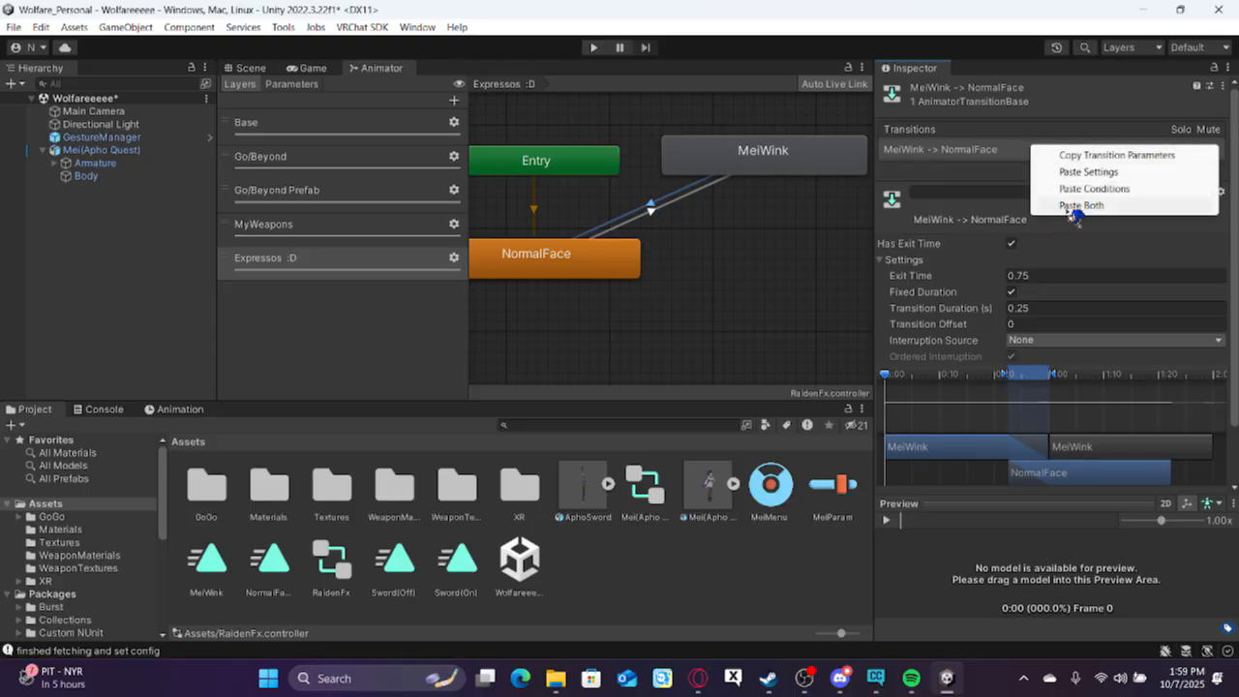
left_click(1074, 205)
Set the MeiWink to NormalFace transition's condition to Expressions :D Equals 0.
scroll(1011, 162, "down", 2)
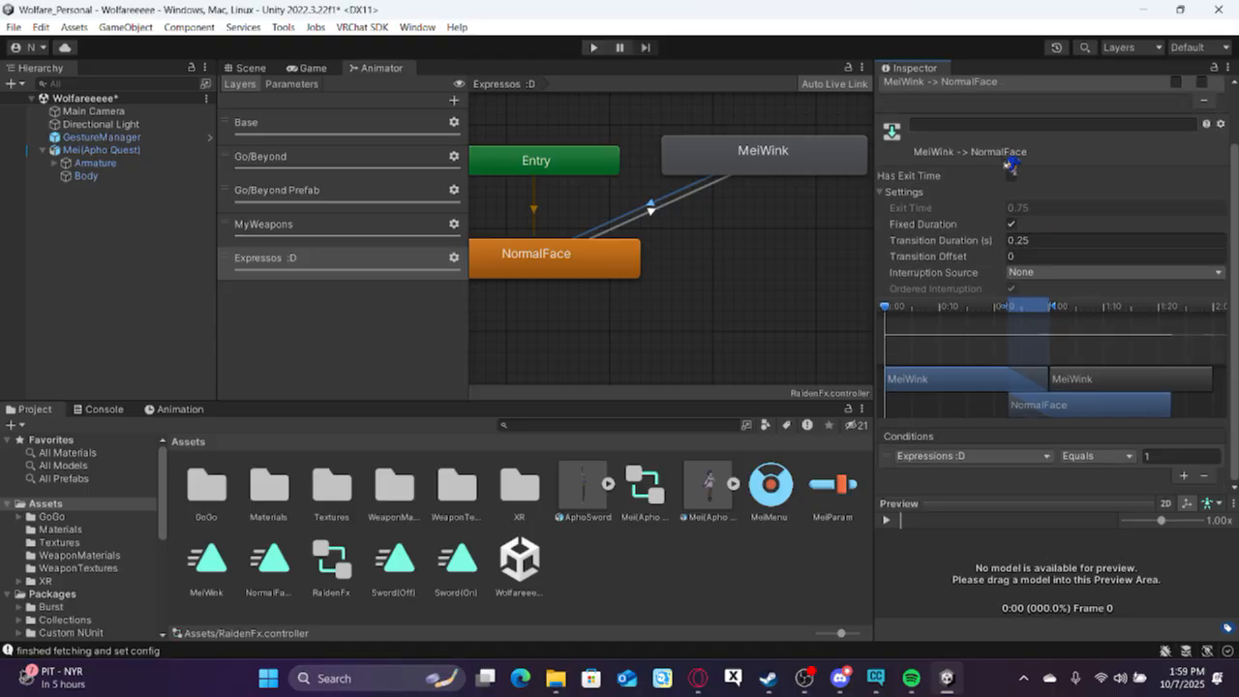
left_click(1152, 455)
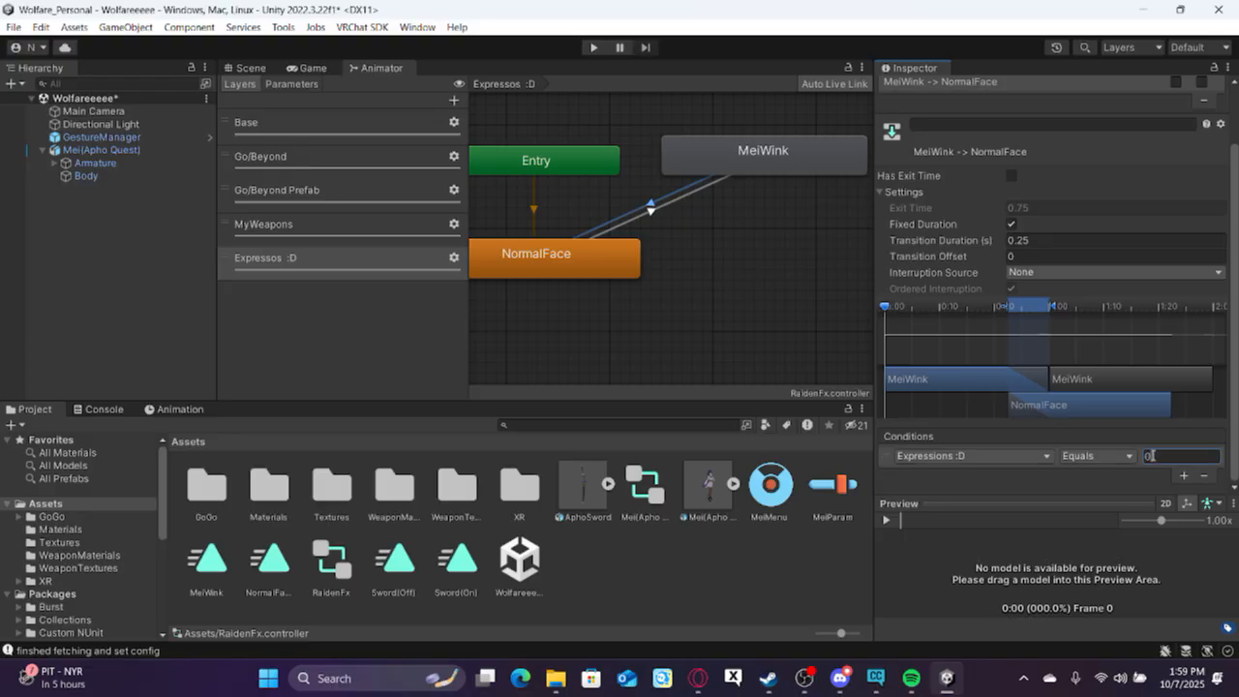
left_click(734, 325)
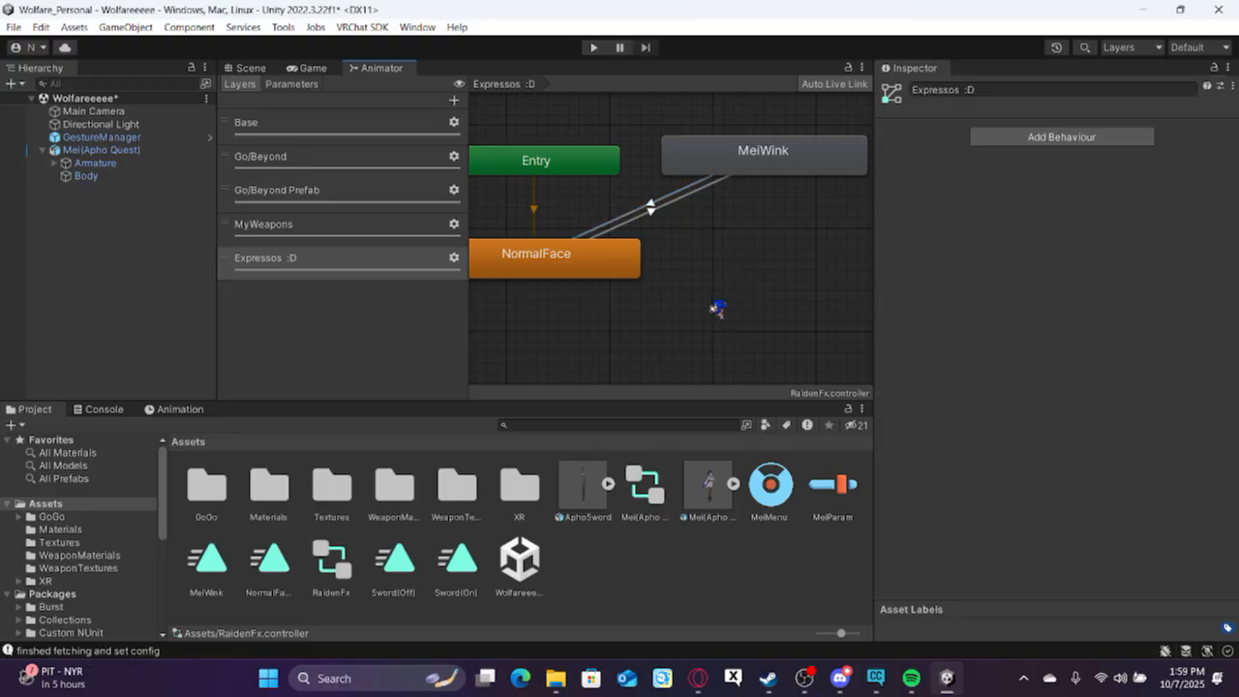
scroll(728, 319, "down", 2)
Add a second toggle control to the MeiMenu asset and assign it the "Expressions :D, Int" parameter.
left_click(788, 494)
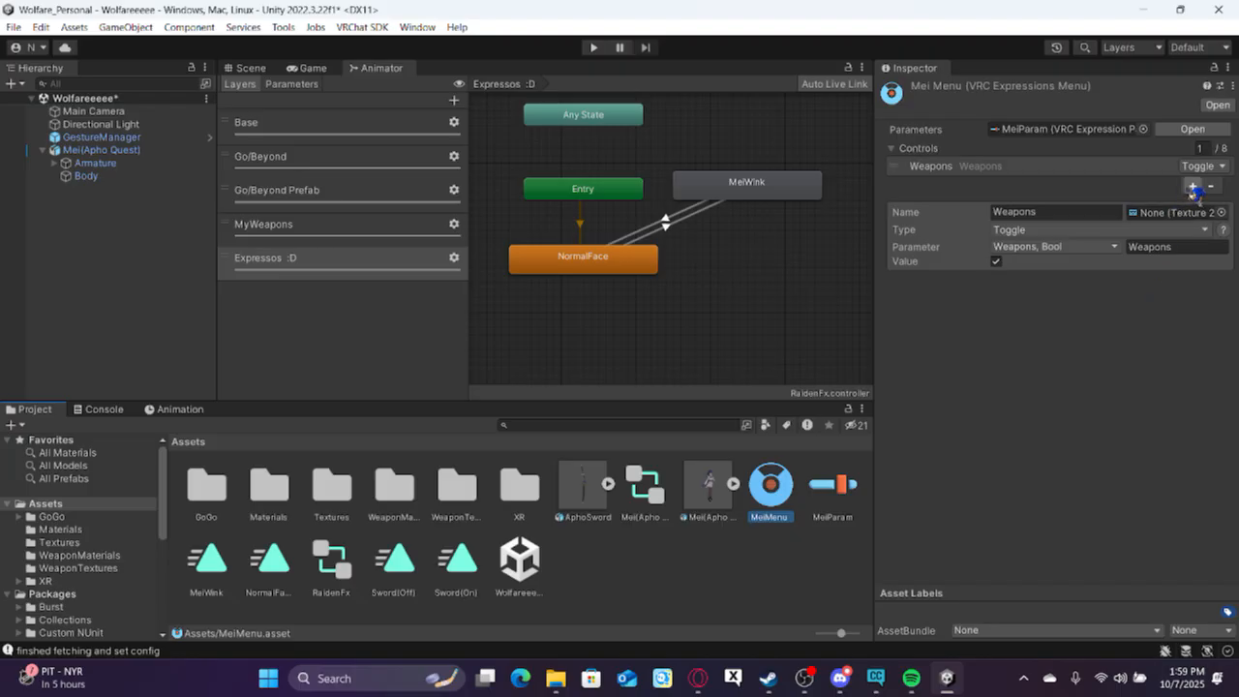
left_click(1192, 187)
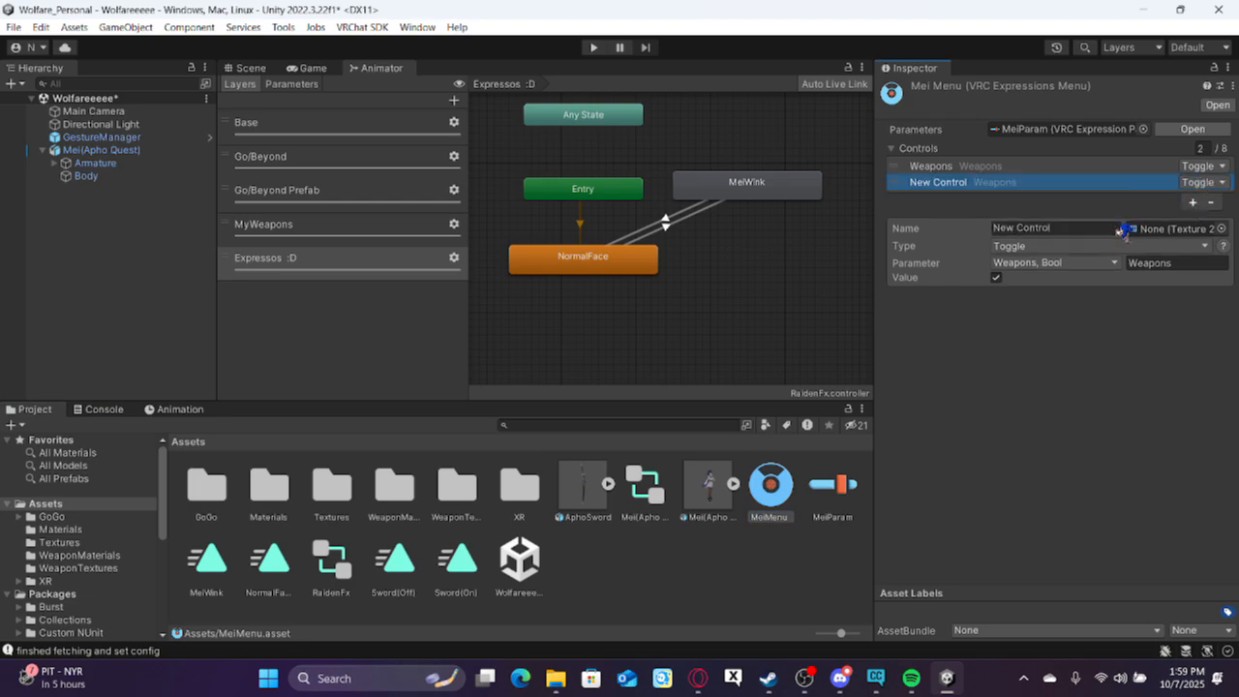
left_click(1068, 265)
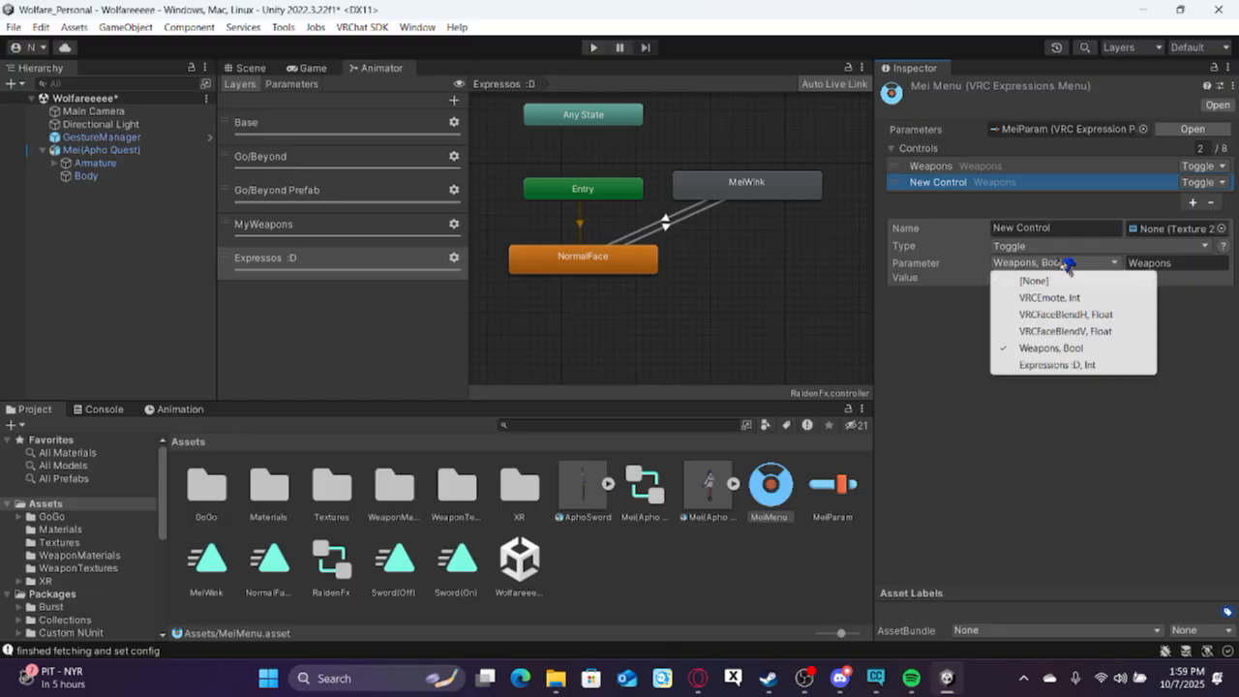
left_click(1058, 365)
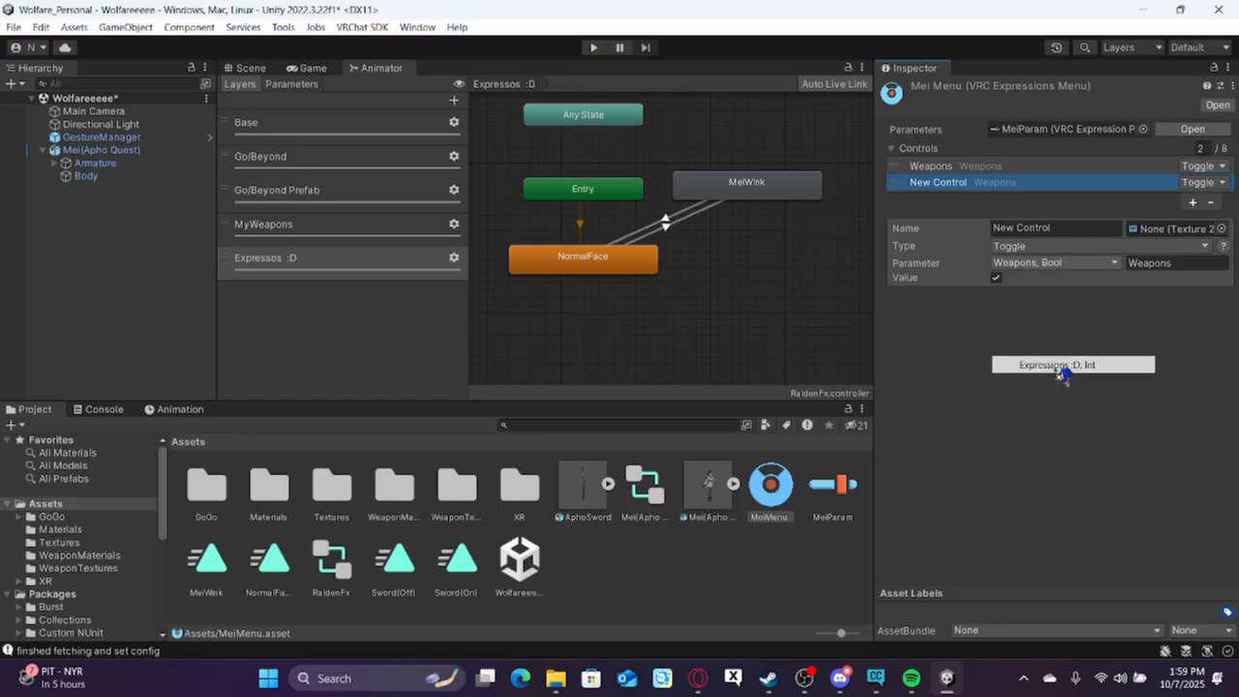
Name the new MeiMenu control "Mei Wink".
left_click(1055, 230)
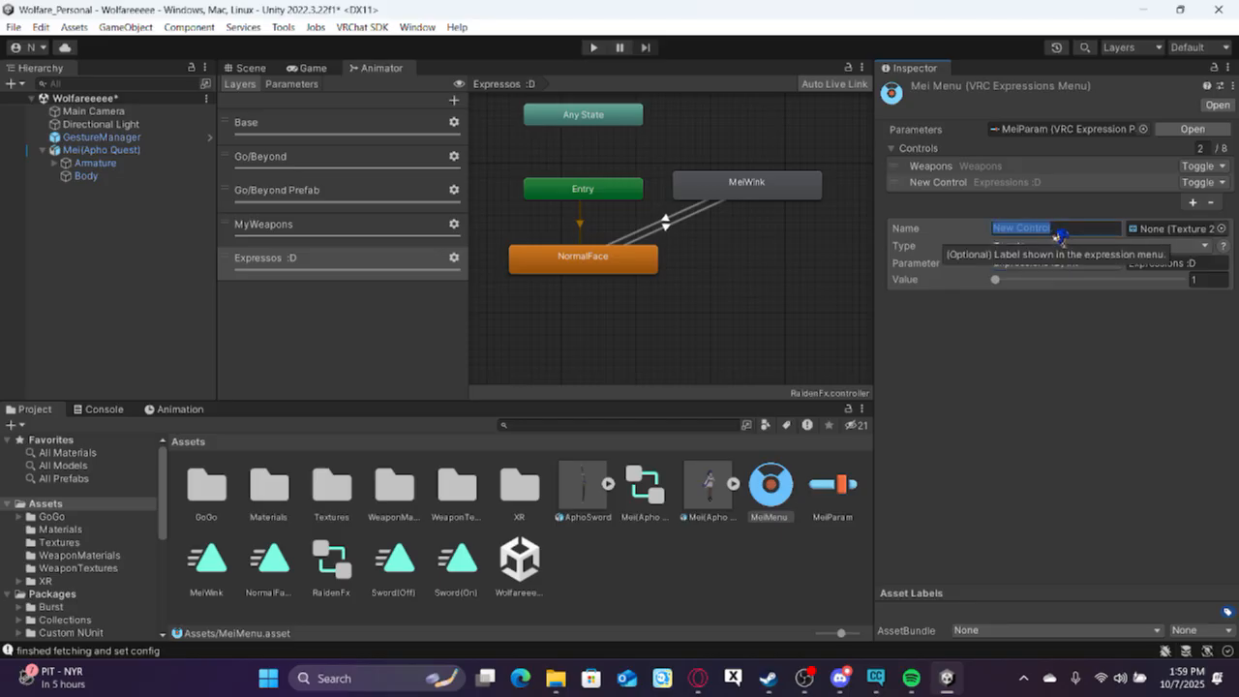
type("Mei Winl")
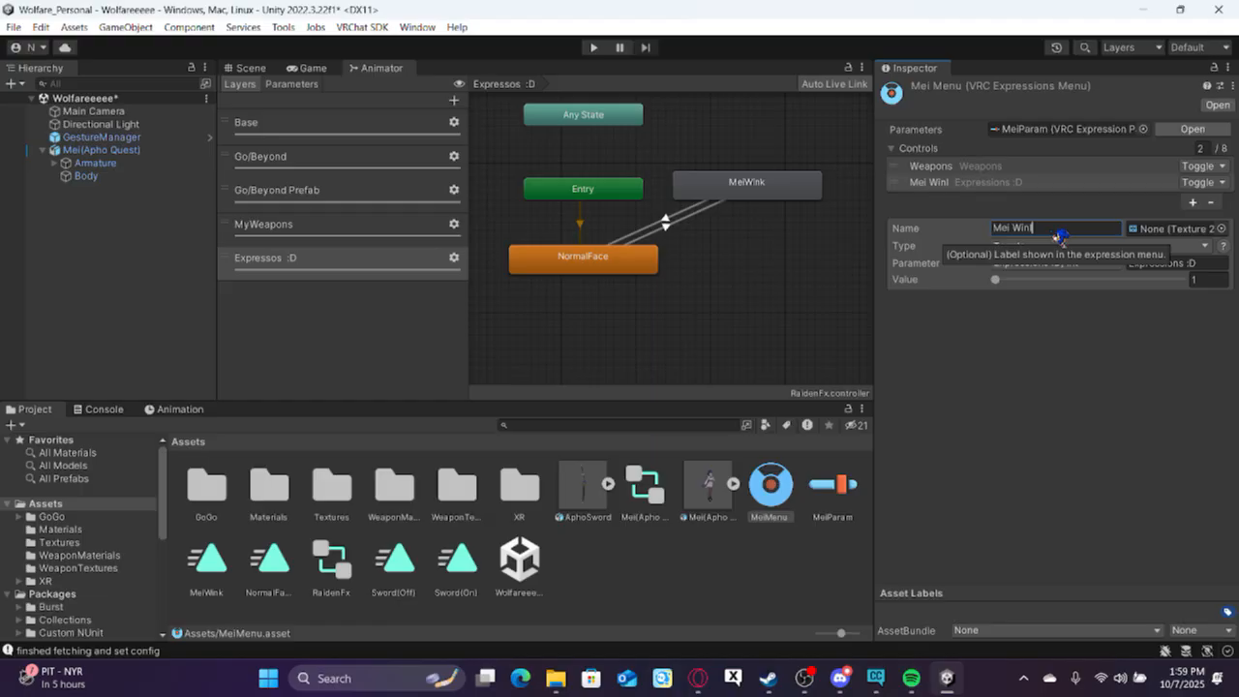
key("BackSpace")
type("k")
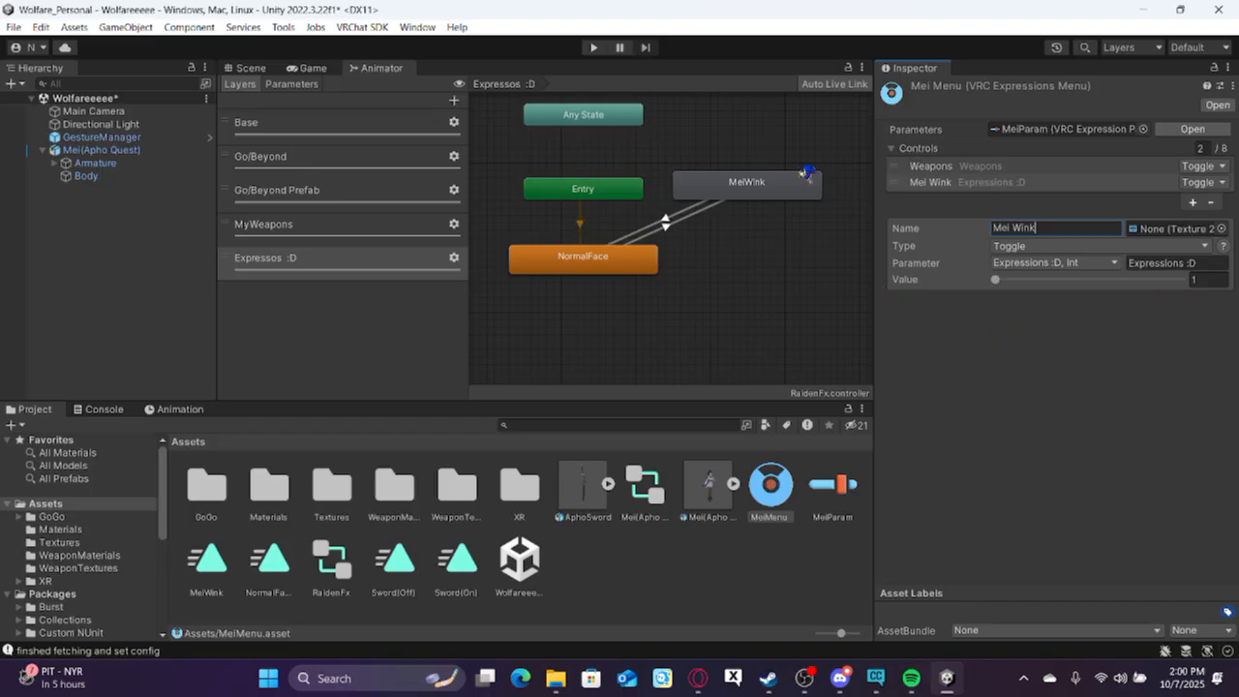
left_click(1012, 401)
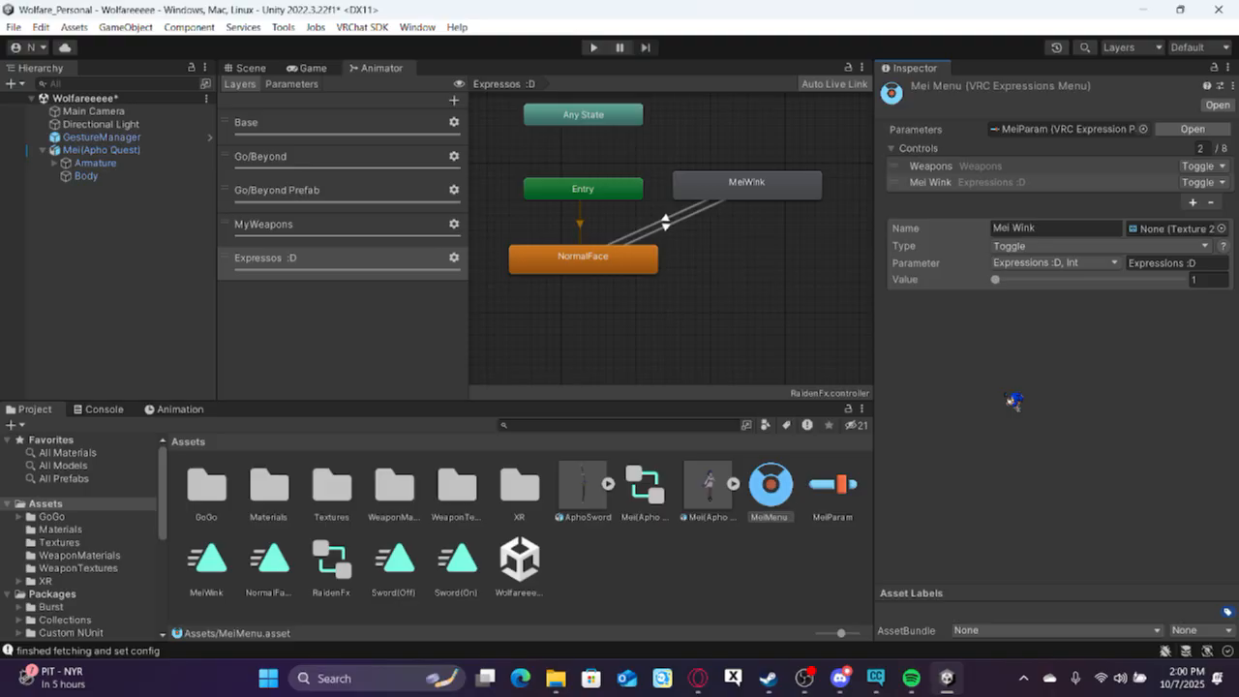
left_click(766, 318)
Enter play mode from the GestureManager object and show the avatar's upper body in the Scene view.
left_click(135, 140)
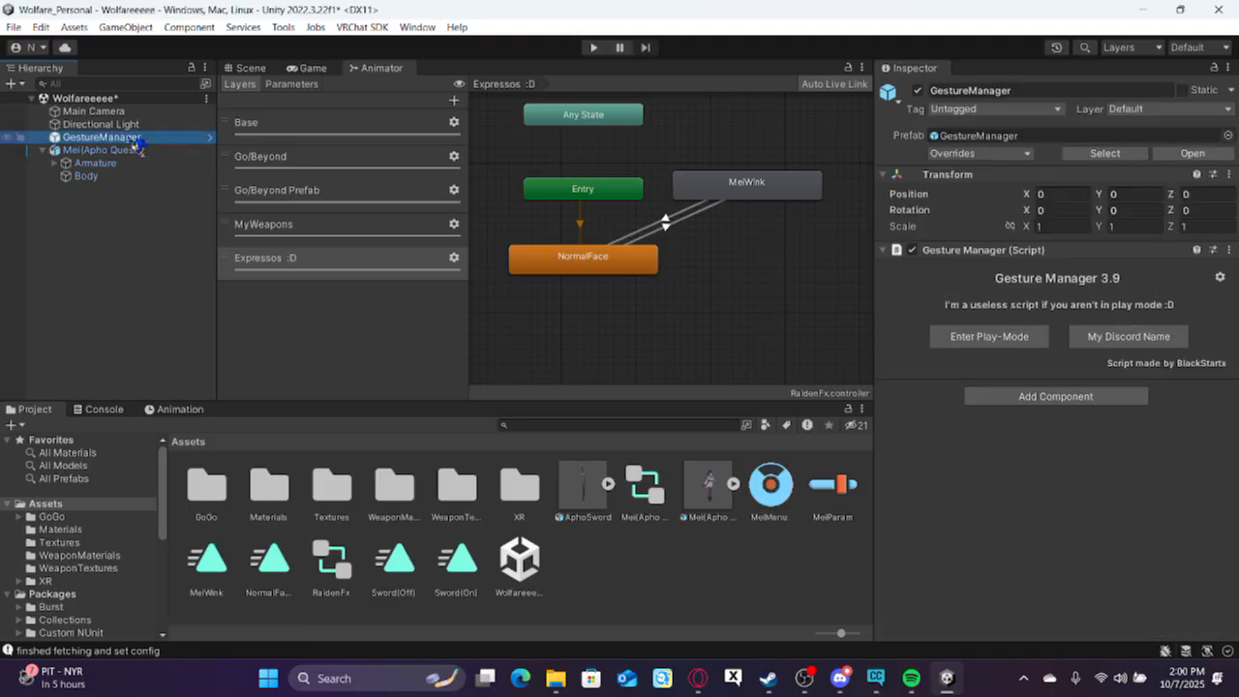
left_click(1007, 341)
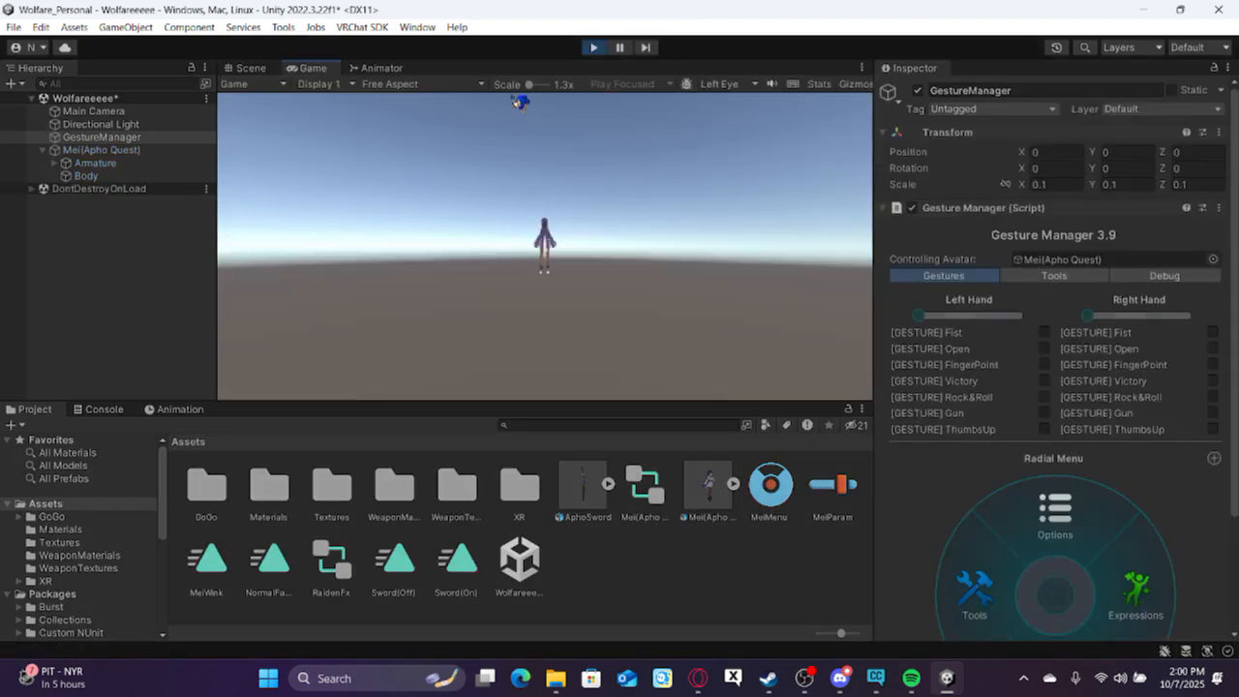
left_click(253, 69)
middle_click_drag(487, 192, 483, 302)
scroll(481, 303, "down", 5)
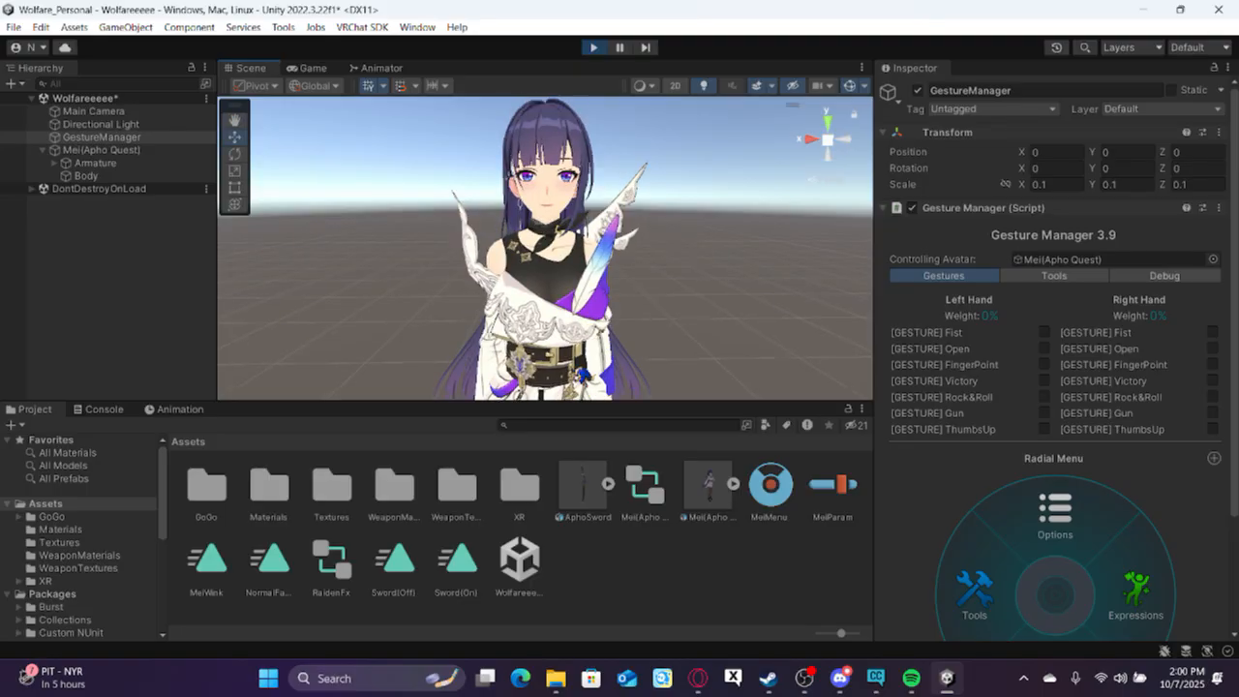
Test the Mei Wink toggle in the Gesture Manager's Expressions radial menu, and exit play mode.
scroll(1109, 568, "down", 2)
scroll(1109, 569, "down", 4)
left_click(1129, 468)
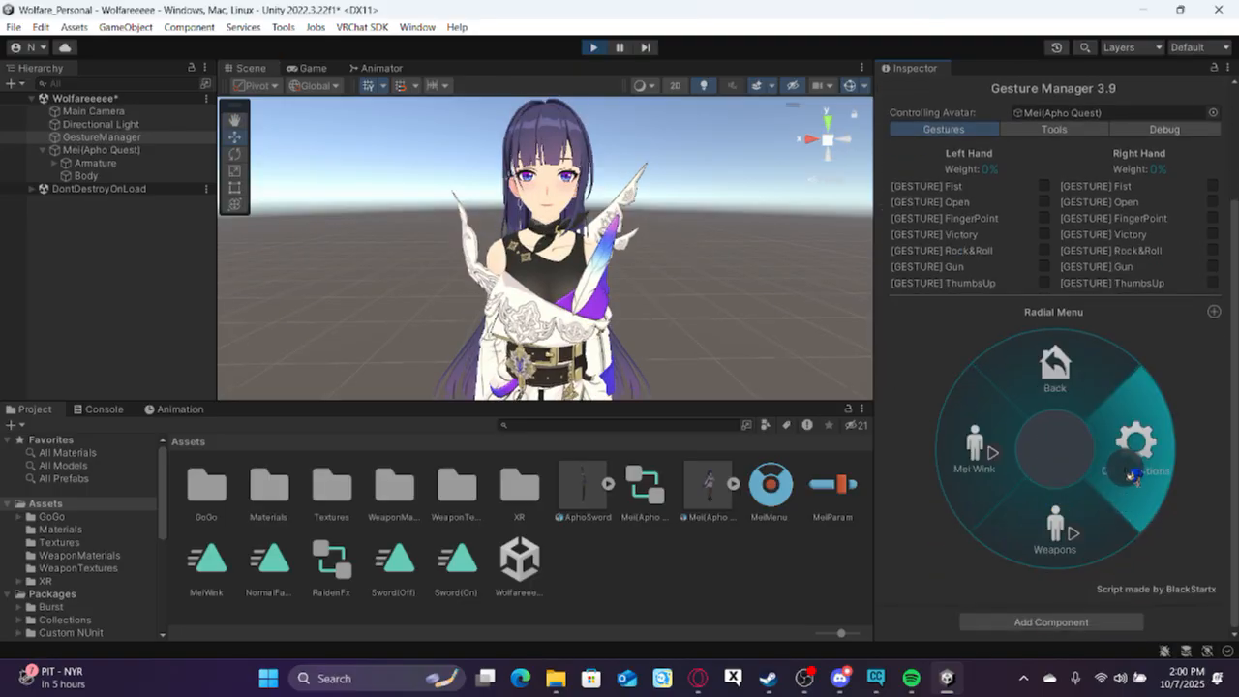
left_click(1007, 445)
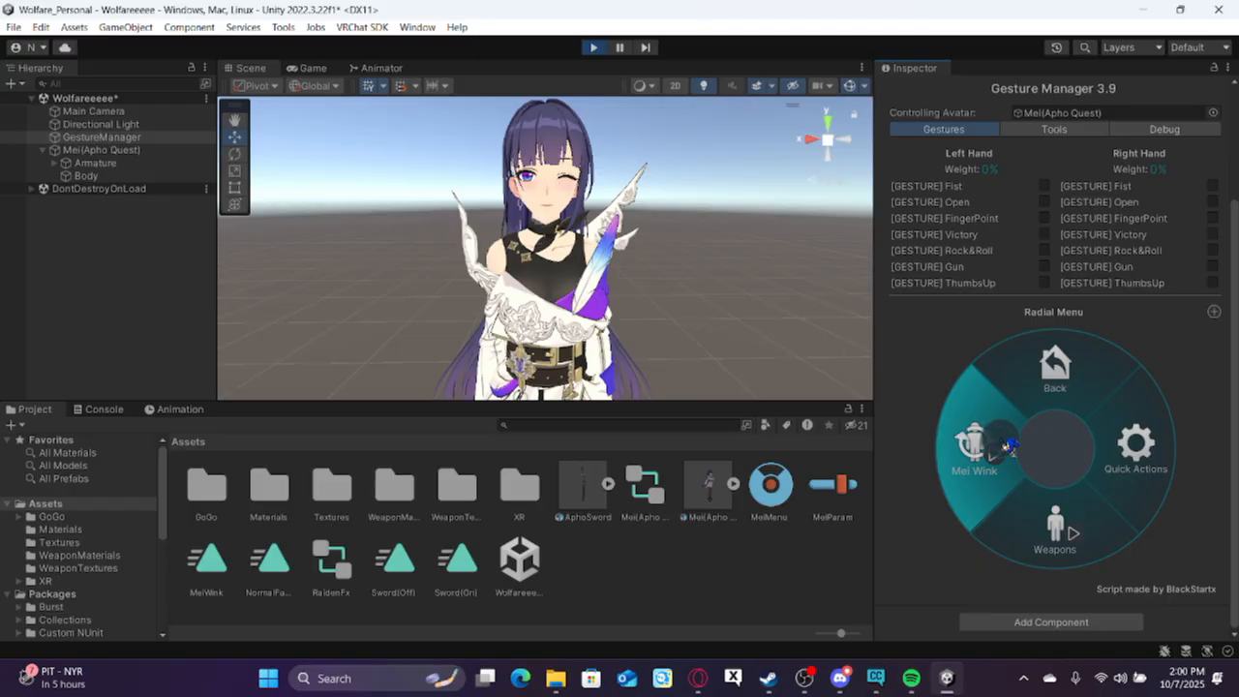
left_click(1009, 445)
left_click(1009, 445)
left_click(593, 46)
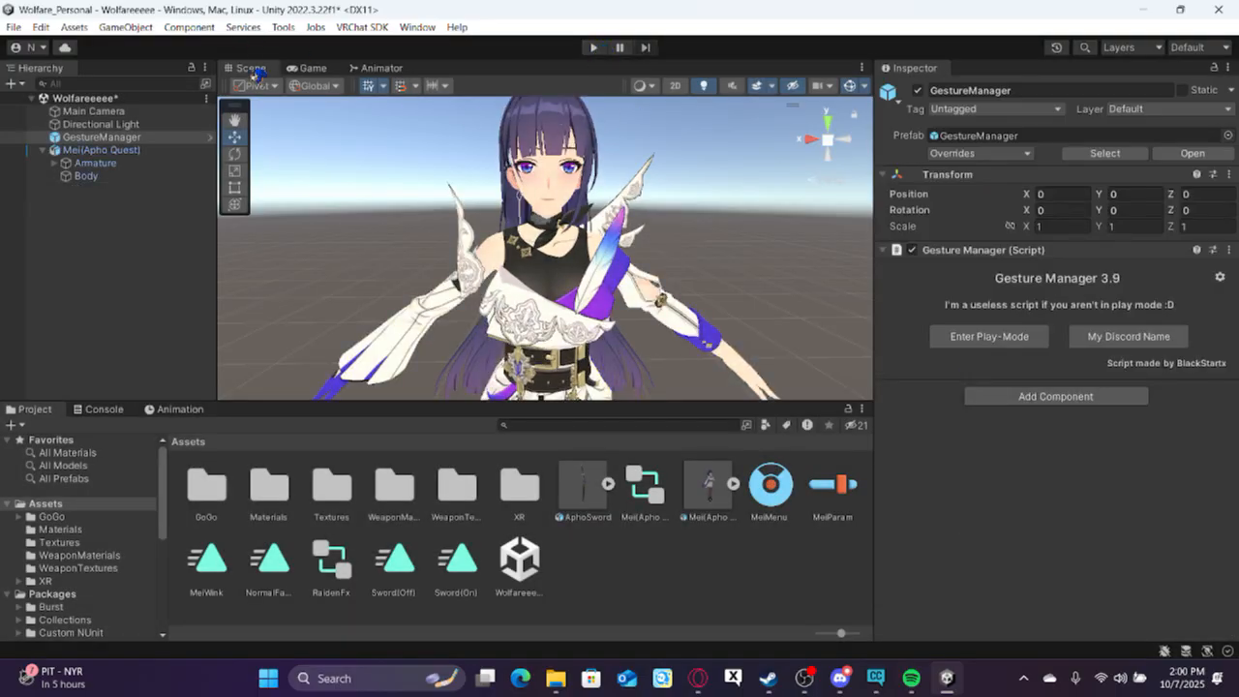
middle_click_drag(414, 200, 415, 208)
middle_click_drag(420, 212, 420, 215)
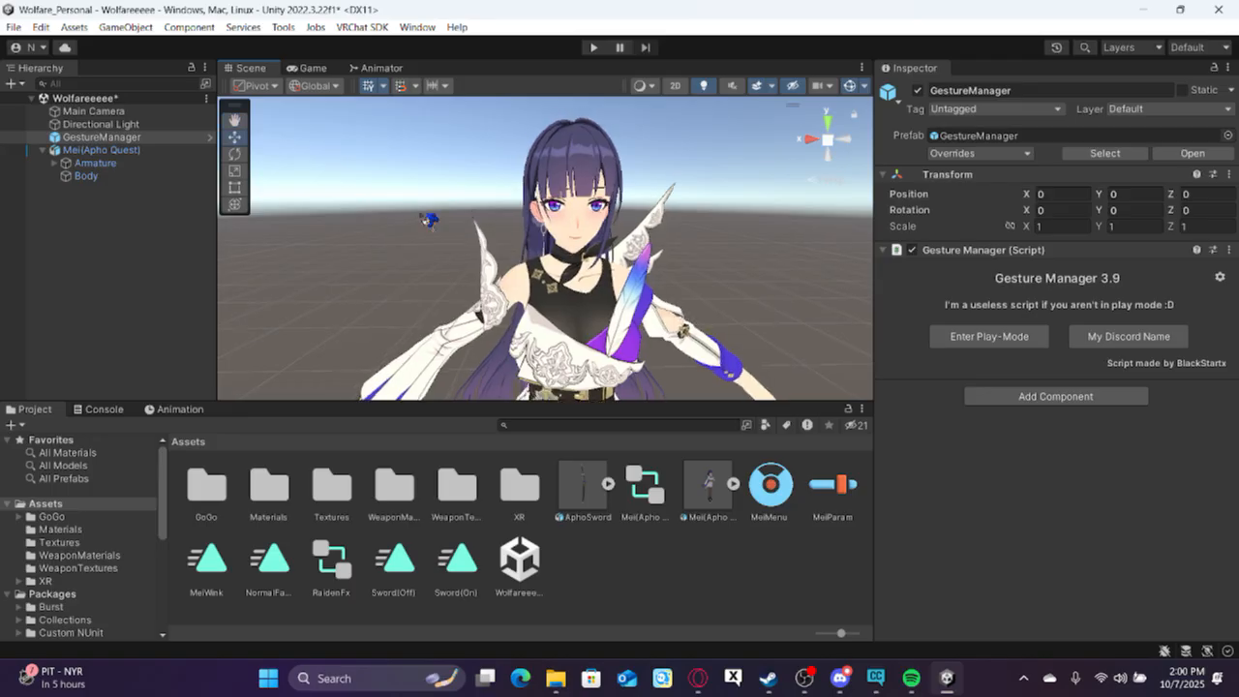
scroll(420, 215, "up", 5)
scroll(420, 215, "down", 4)
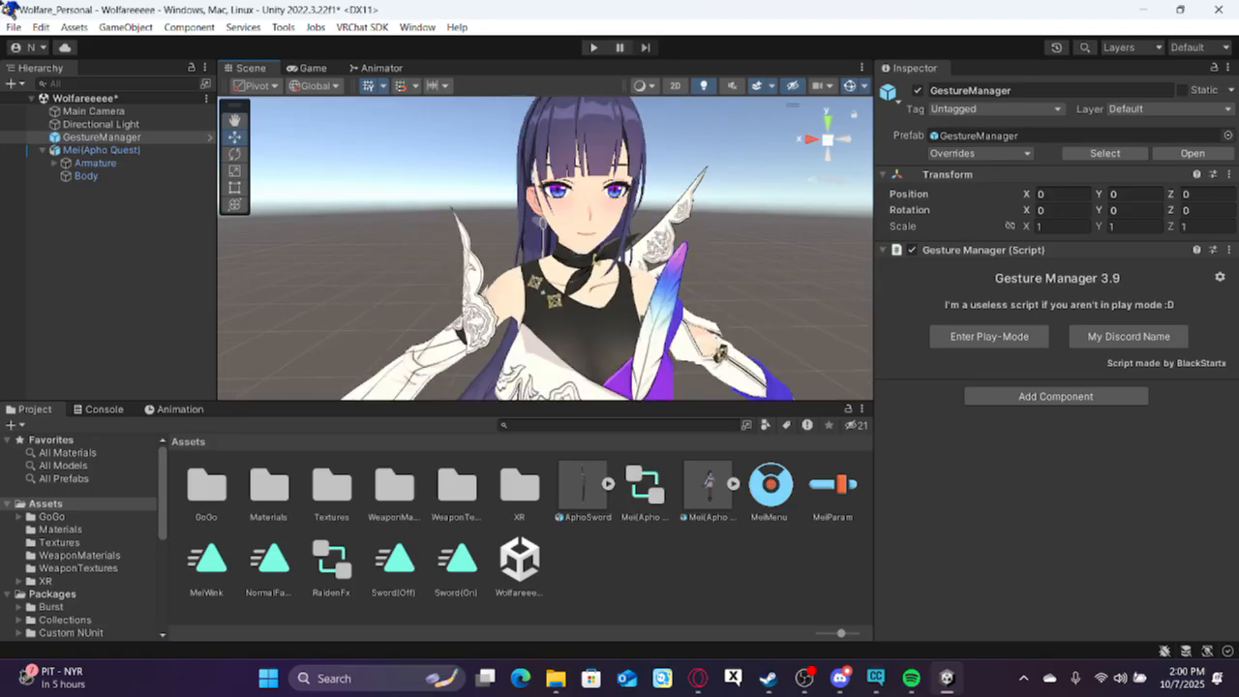
Open the Project Settings and look through the Editor category for the play mode options.
left_click(42, 28)
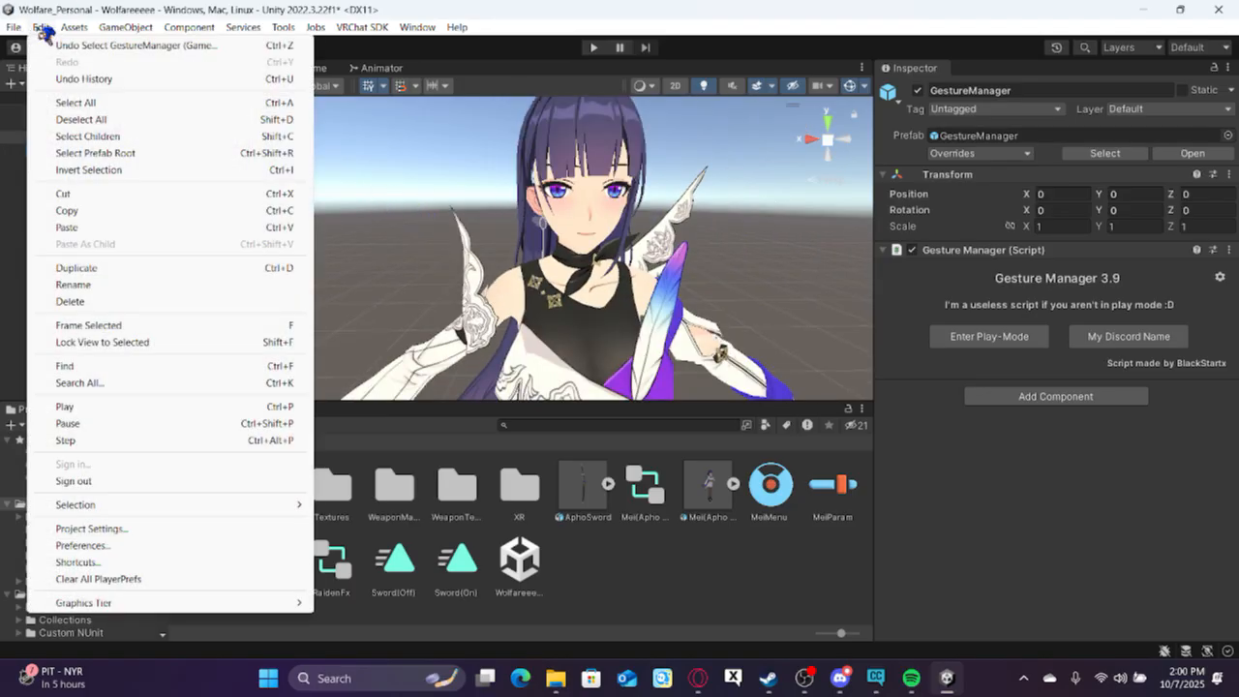
mouse_move(63, 29)
left_click(204, 533)
scroll(461, 436, "down", 5)
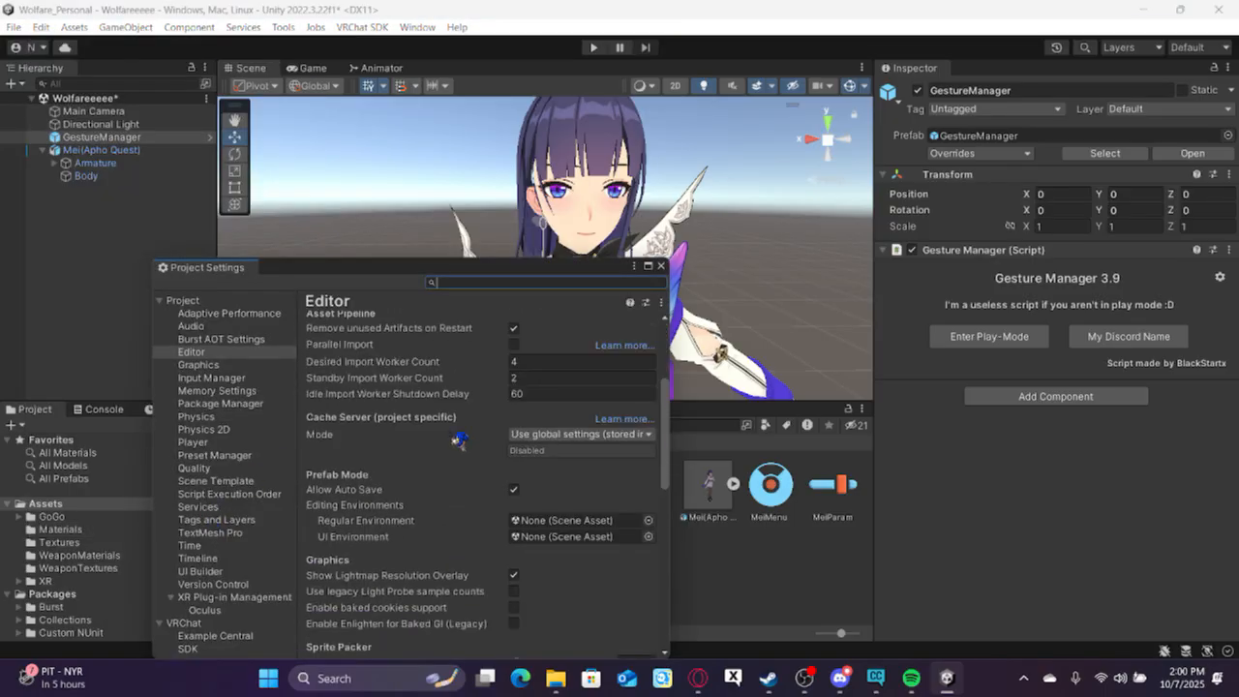
scroll(458, 441, "down", 5)
scroll(459, 440, "up", 3)
scroll(459, 440, "down", 2)
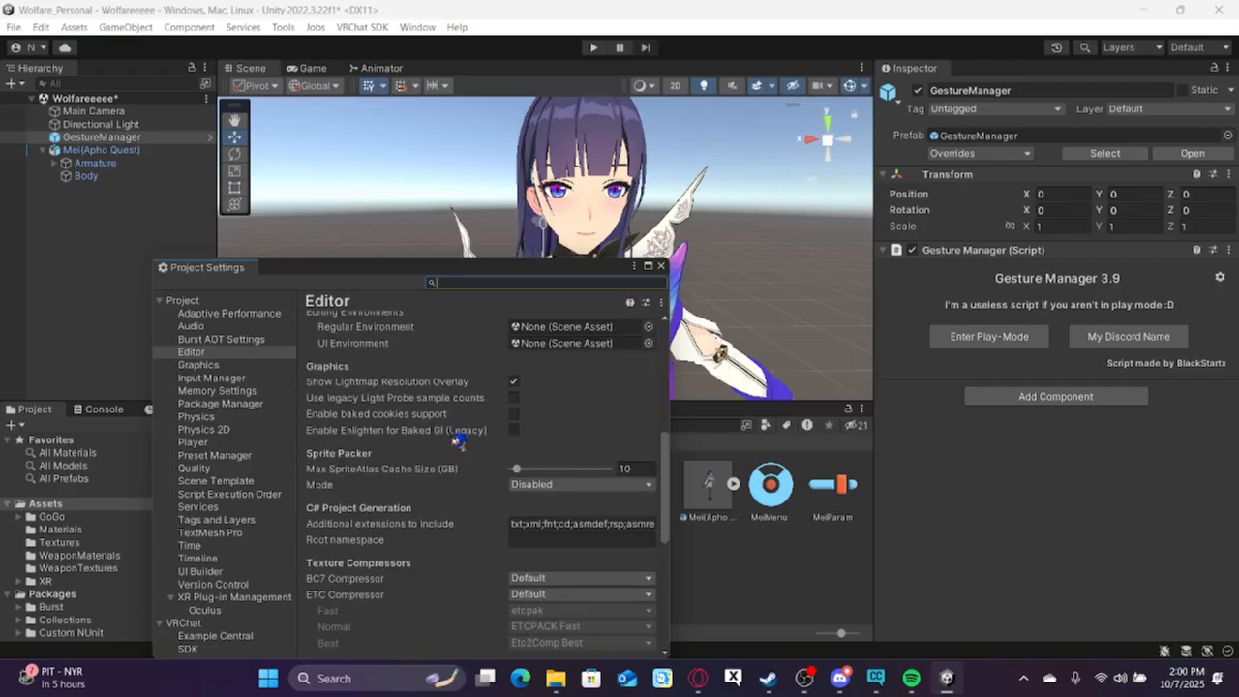
scroll(464, 431, "up", 5)
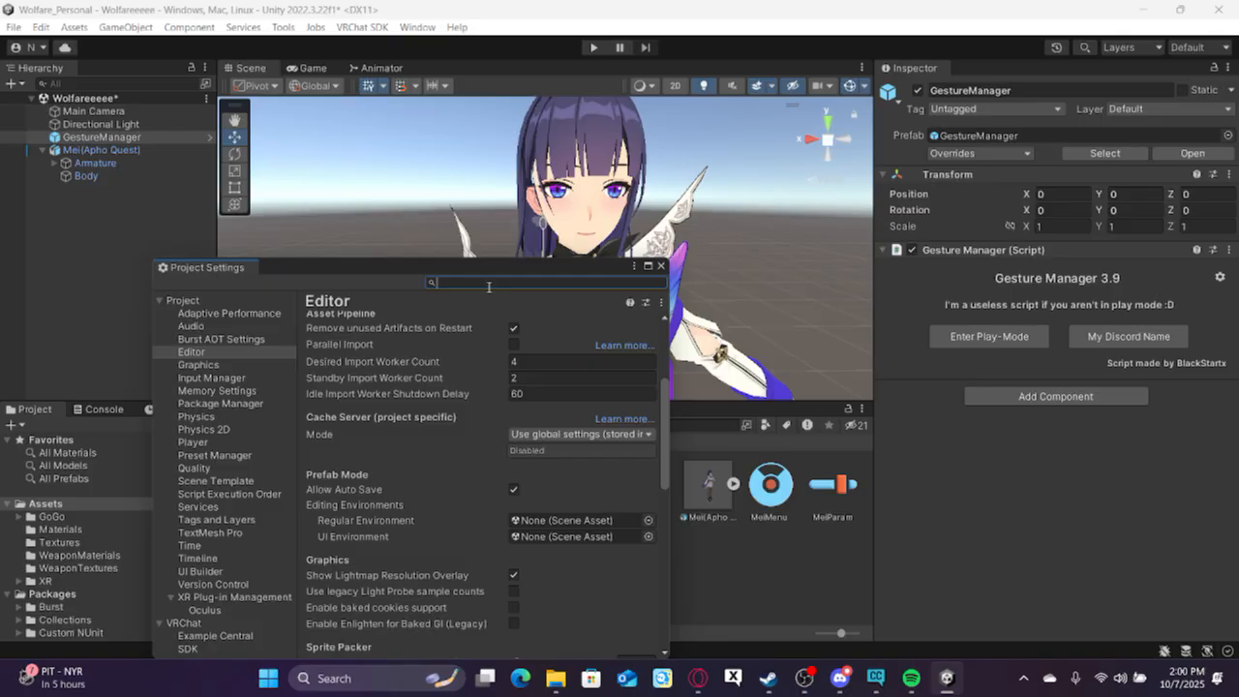
Search the Project Settings for "play", examine the Editor's Enter Play Mode Settings, and close the window.
type("play")
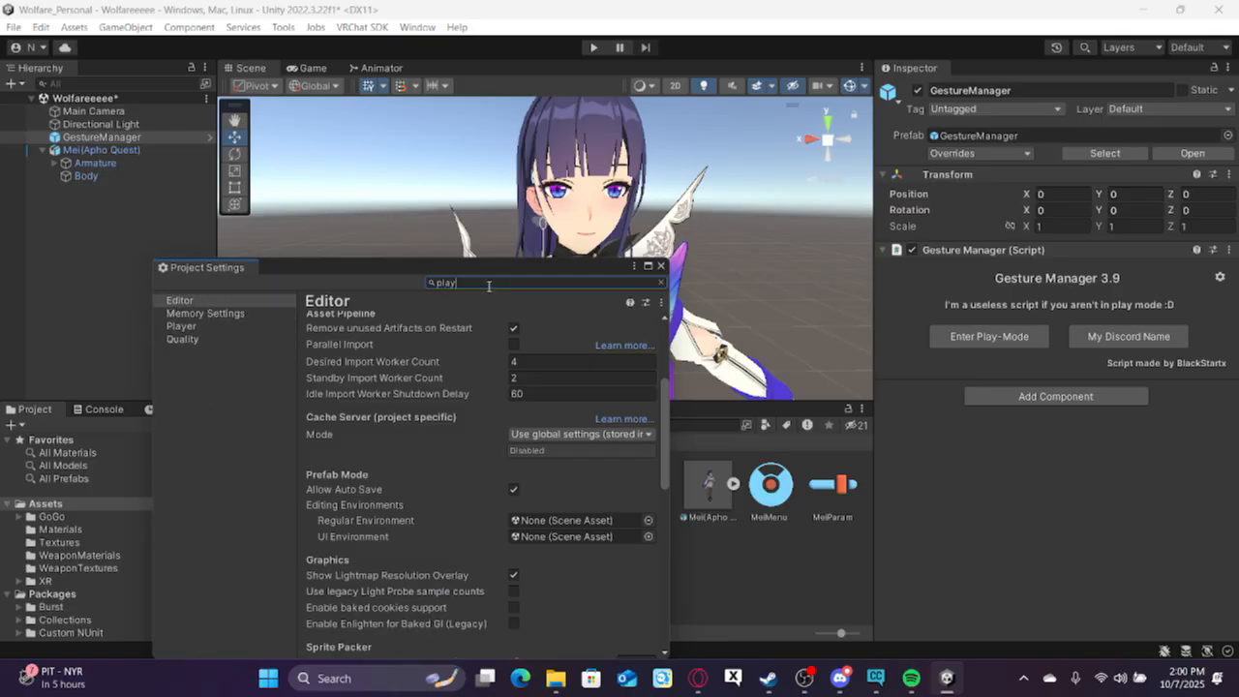
scroll(489, 385, "up", 4)
scroll(492, 392, "down", 10)
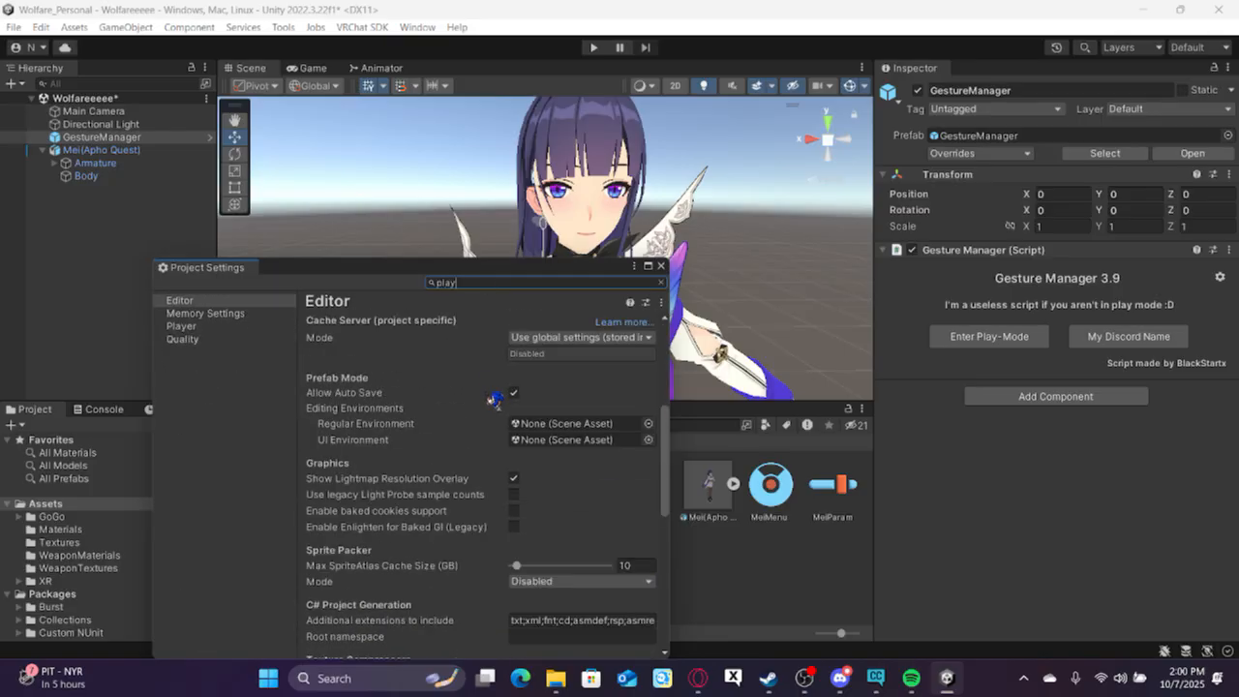
scroll(494, 407, "down", 5)
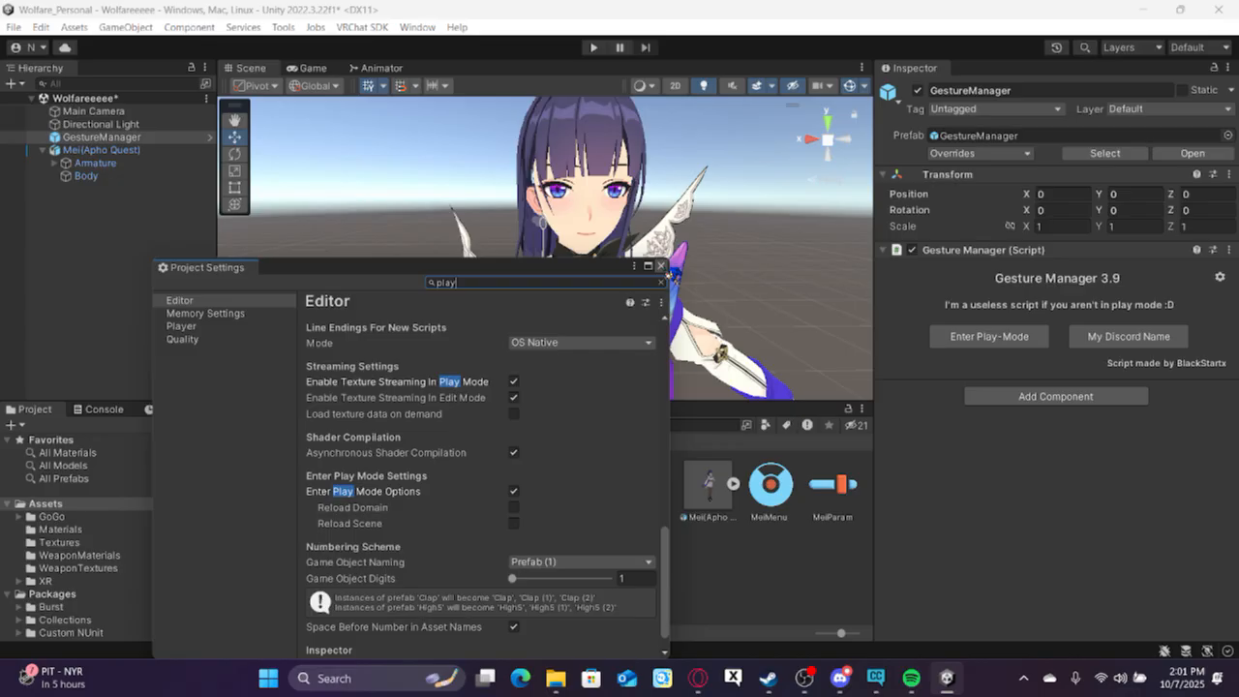
left_click(660, 265)
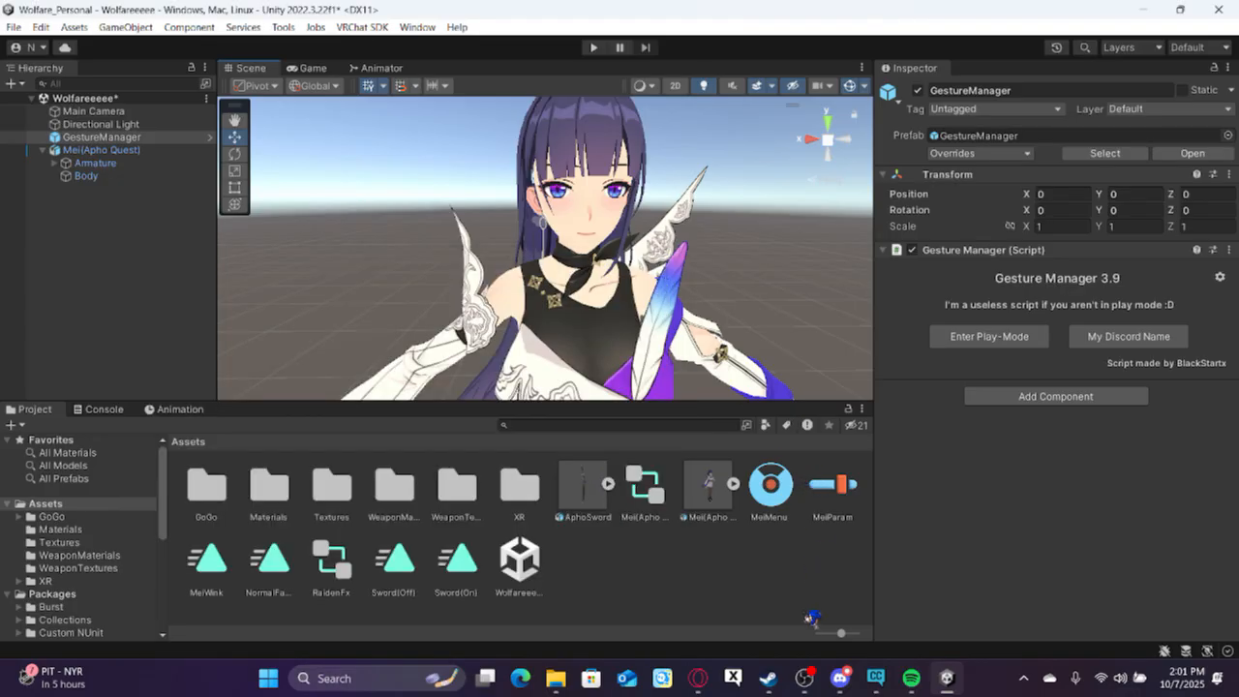
mouse_move(804, 678)
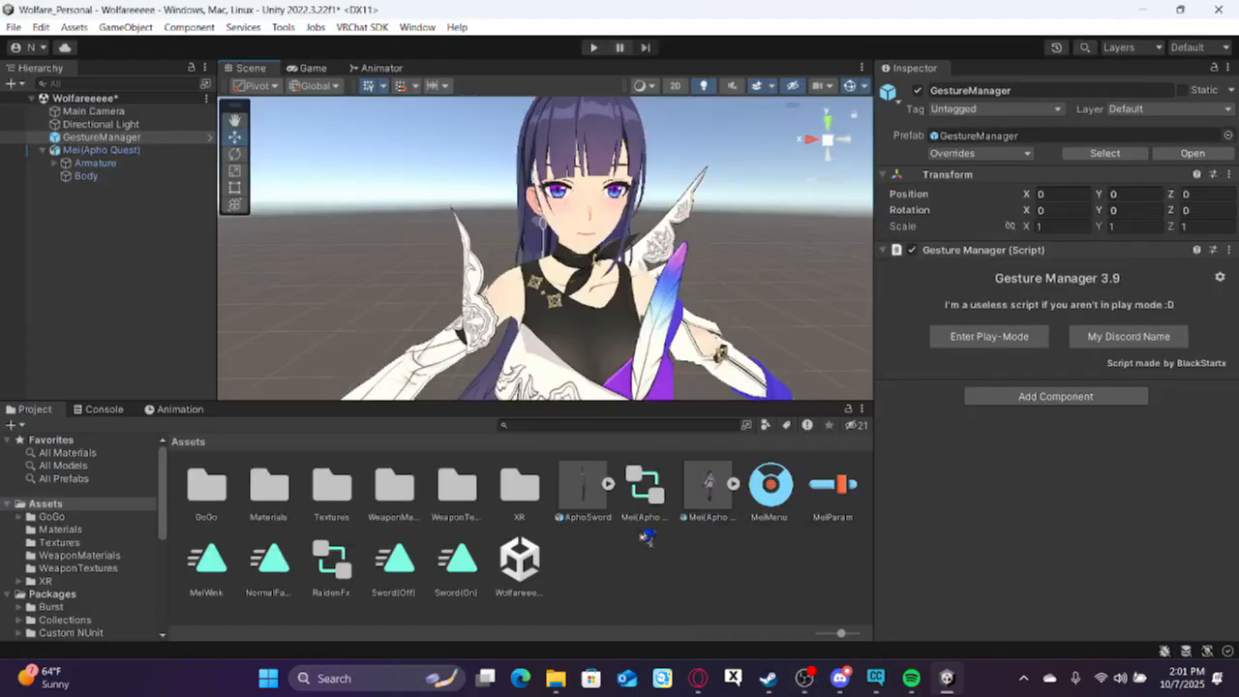